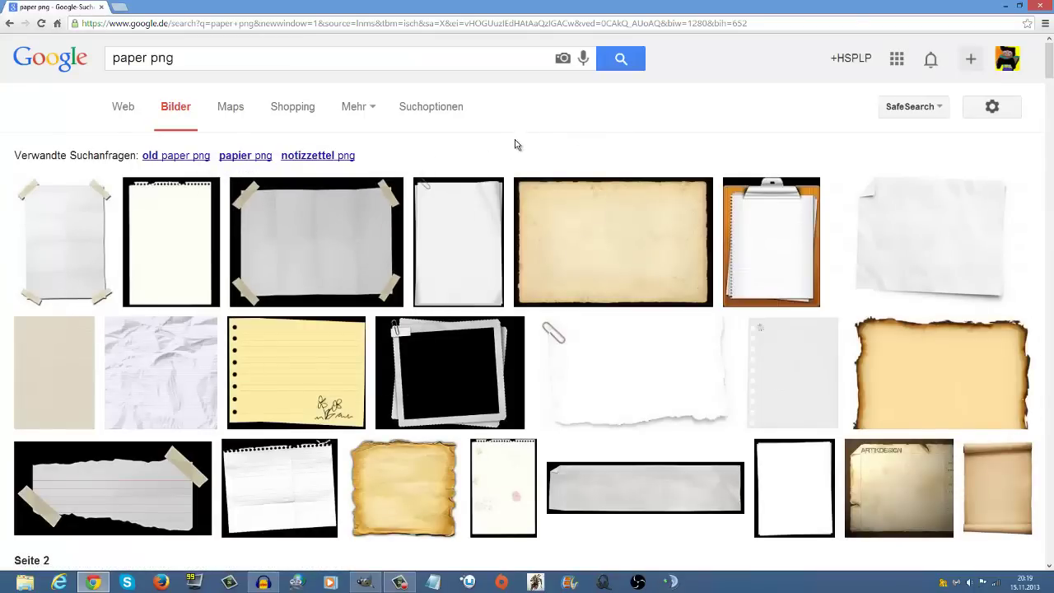
Step: Browse the "paper png" image results for paper textures and close the browser
{"action": "scroll", "coordinate": [527, 147], "scroll_direction": "down", "scroll_amount": 1}
{"action": "mouse_move", "coordinate": [920, 352]}
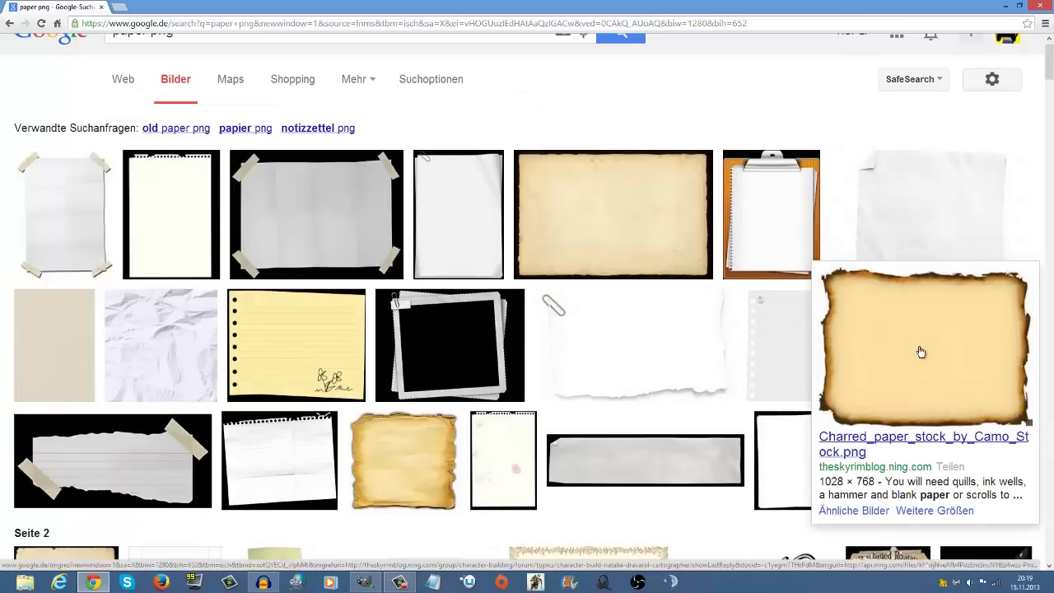
{"action": "scroll", "coordinate": [541, 353], "scroll_direction": "down", "scroll_amount": 5}
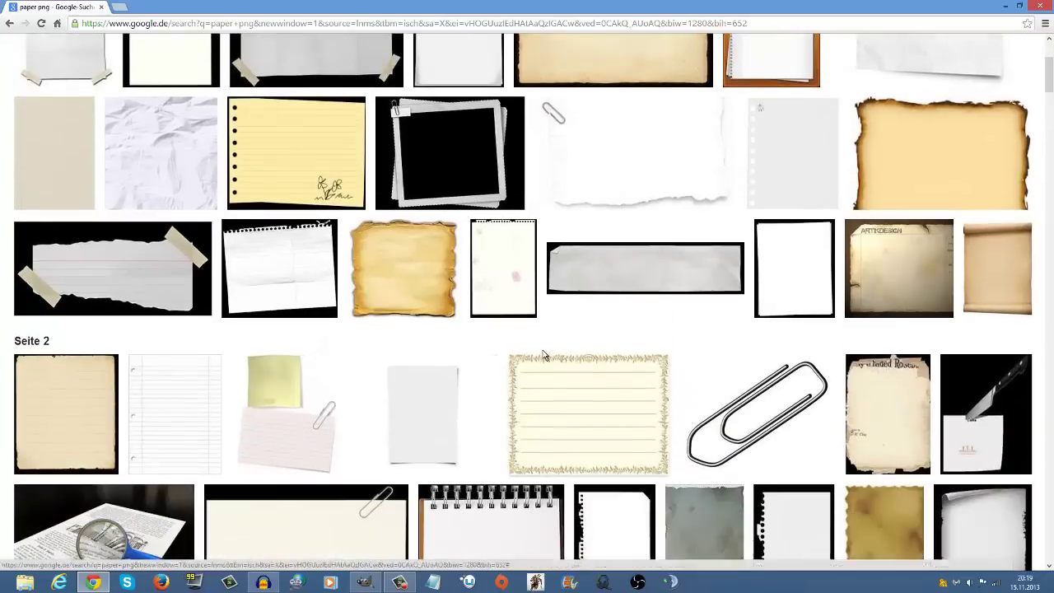
{"action": "scroll", "coordinate": [461, 341], "scroll_direction": "down", "scroll_amount": 4}
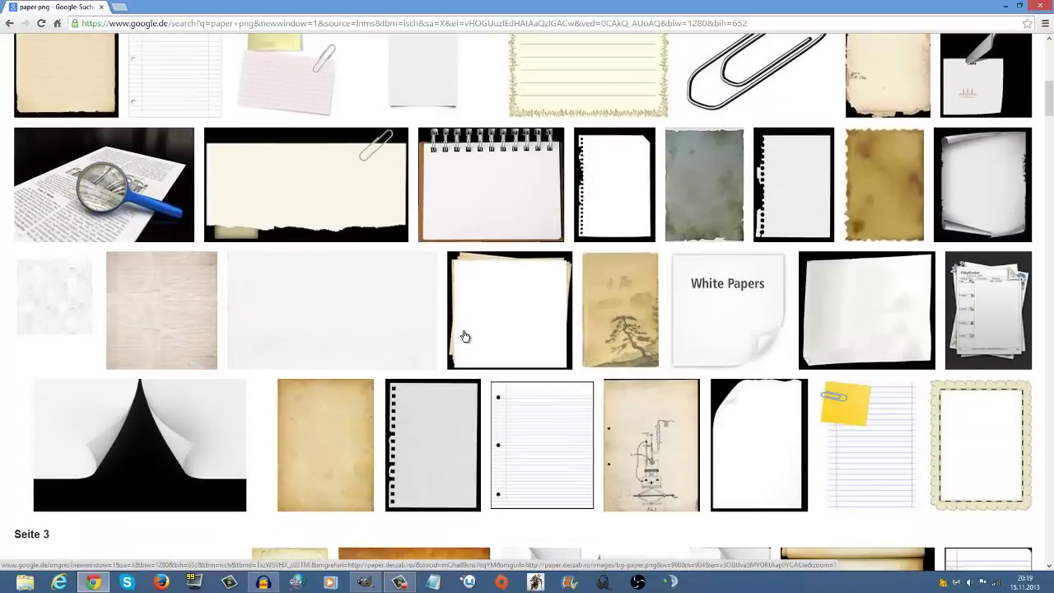
{"action": "scroll", "coordinate": [465, 336], "scroll_direction": "down", "scroll_amount": 1}
{"action": "scroll", "coordinate": [465, 336], "scroll_direction": "down", "scroll_amount": 3}
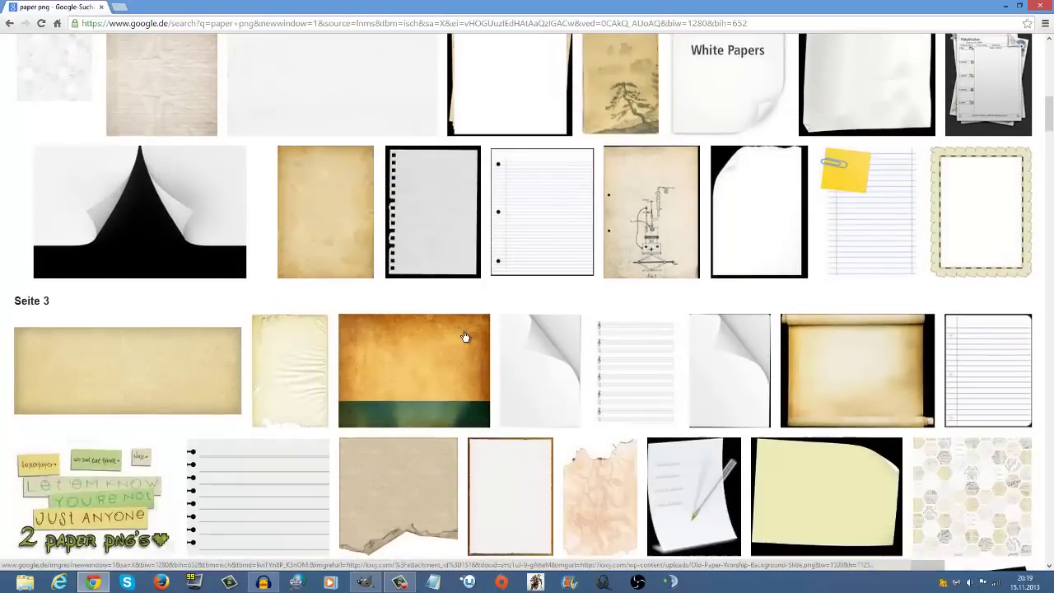
{"action": "scroll", "coordinate": [465, 336], "scroll_direction": "down", "scroll_amount": 1}
{"action": "scroll", "coordinate": [465, 336], "scroll_direction": "up", "scroll_amount": 2}
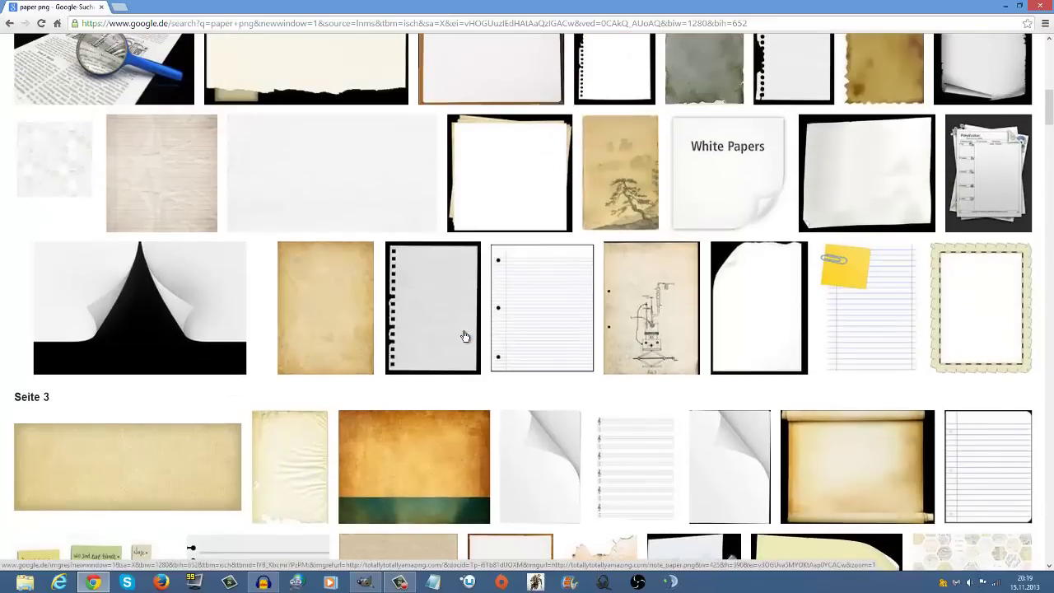
{"action": "scroll", "coordinate": [465, 336], "scroll_direction": "down", "scroll_amount": 6}
{"action": "scroll", "coordinate": [465, 336], "scroll_direction": "up", "scroll_amount": 1}
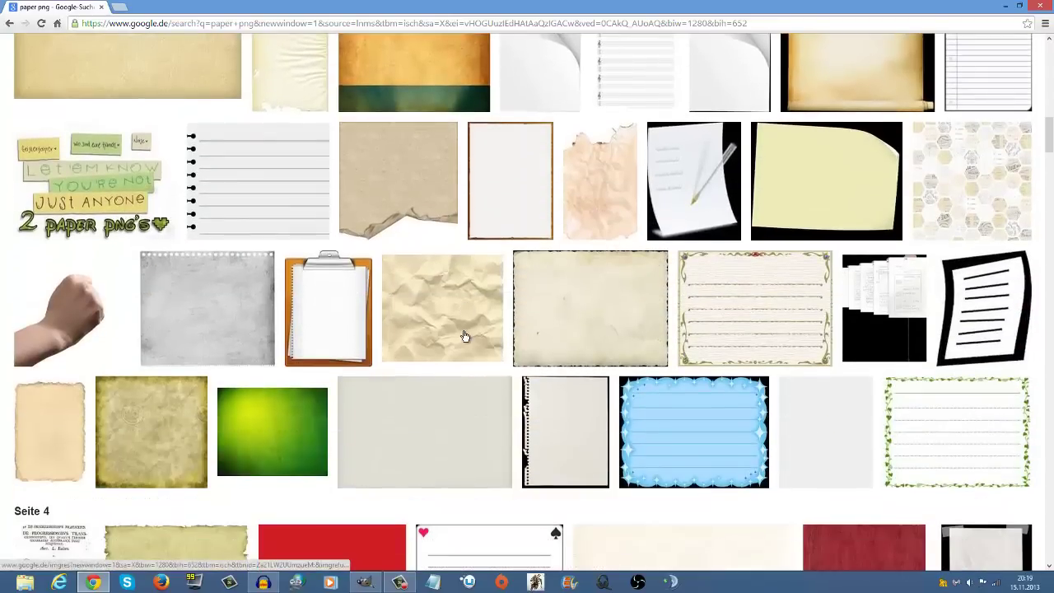
{"action": "scroll", "coordinate": [465, 336], "scroll_direction": "down", "scroll_amount": 2}
{"action": "mouse_move", "coordinate": [74, 286]}
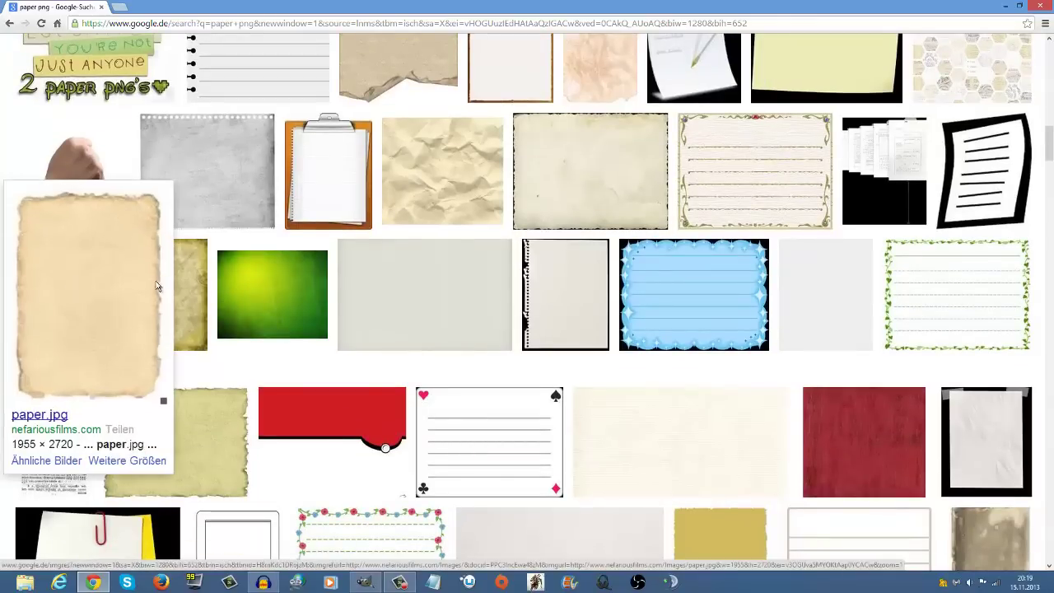
{"action": "scroll", "coordinate": [434, 296], "scroll_direction": "down", "scroll_amount": 2}
{"action": "scroll", "coordinate": [434, 297], "scroll_direction": "down", "scroll_amount": 2}
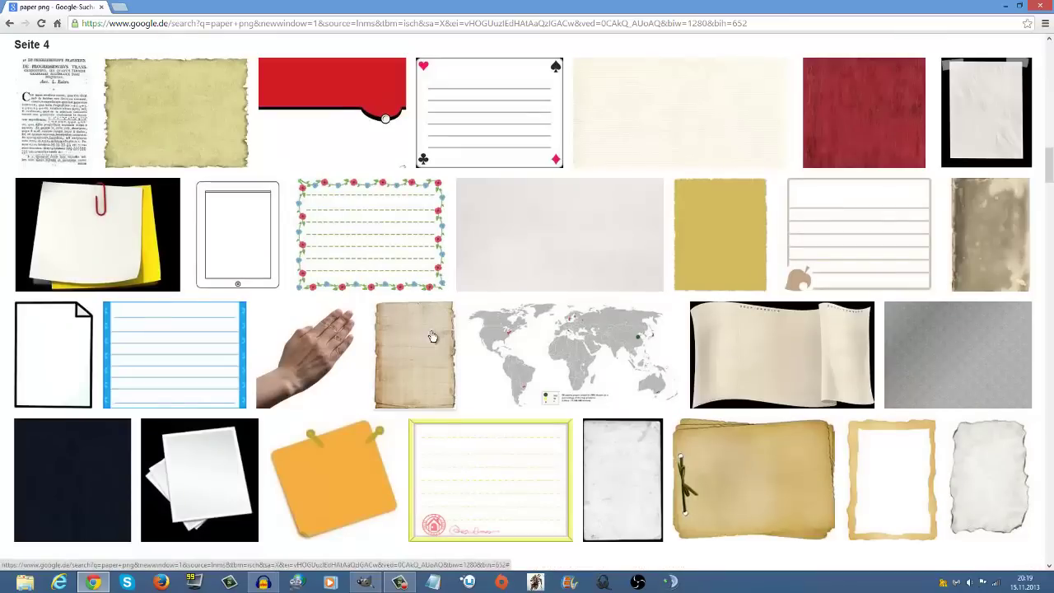
{"action": "scroll", "coordinate": [431, 343], "scroll_direction": "up", "scroll_amount": 3}
{"action": "scroll", "coordinate": [427, 350], "scroll_direction": "down", "scroll_amount": 2}
{"action": "mouse_move", "coordinate": [412, 379]}
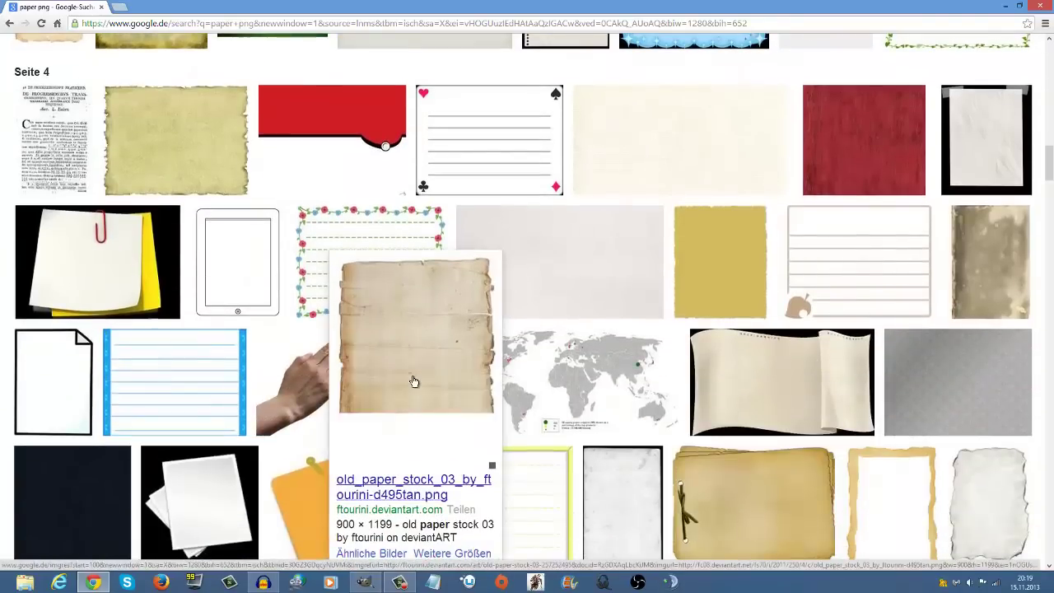
{"action": "scroll", "coordinate": [414, 381], "scroll_direction": "up", "scroll_amount": 4}
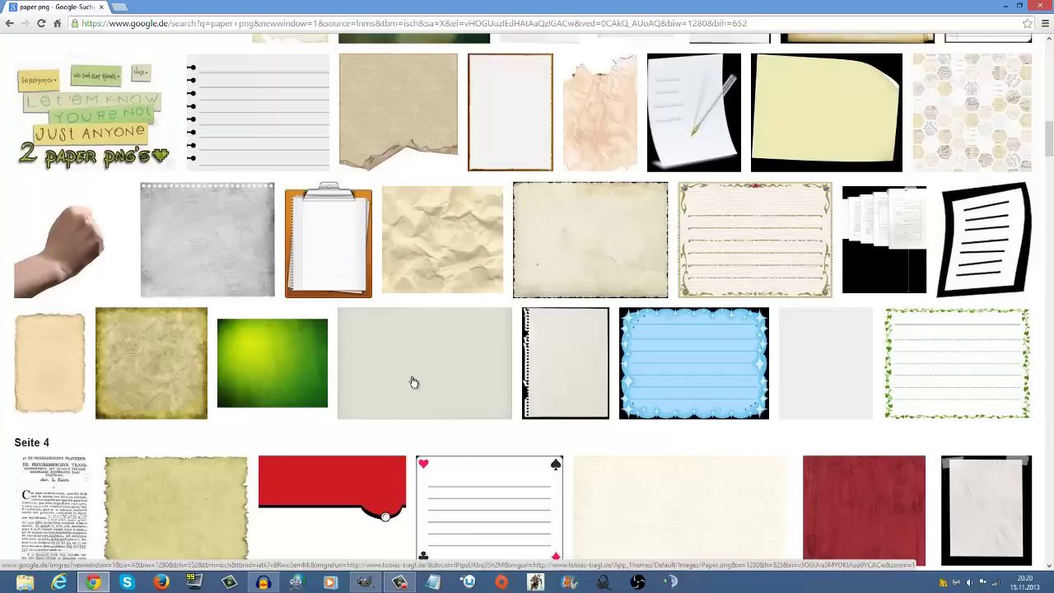
{"action": "scroll", "coordinate": [413, 381], "scroll_direction": "down", "scroll_amount": 1}
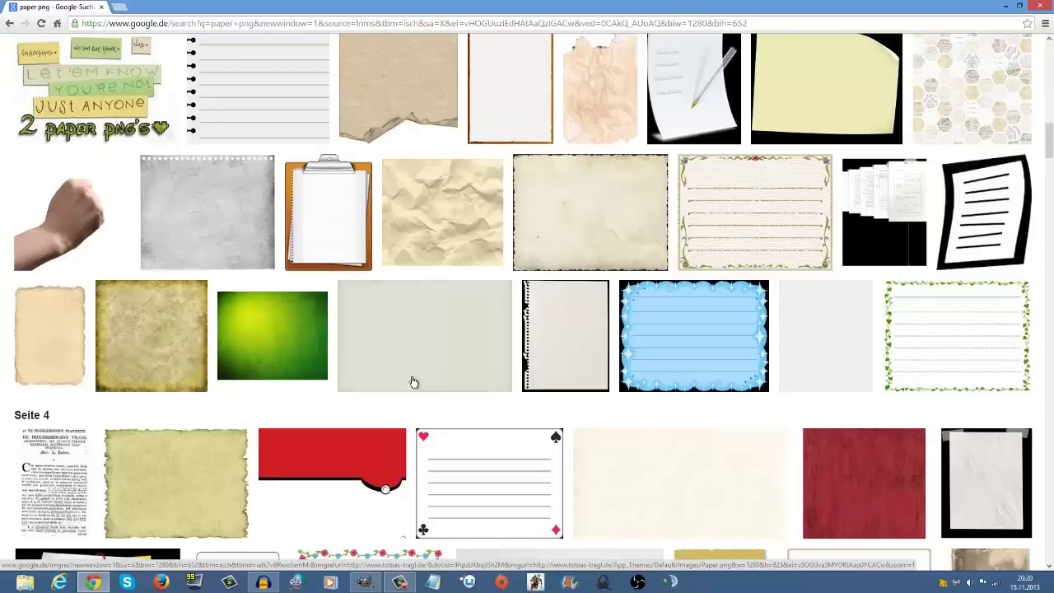
{"action": "scroll", "coordinate": [413, 382], "scroll_direction": "up", "scroll_amount": 4}
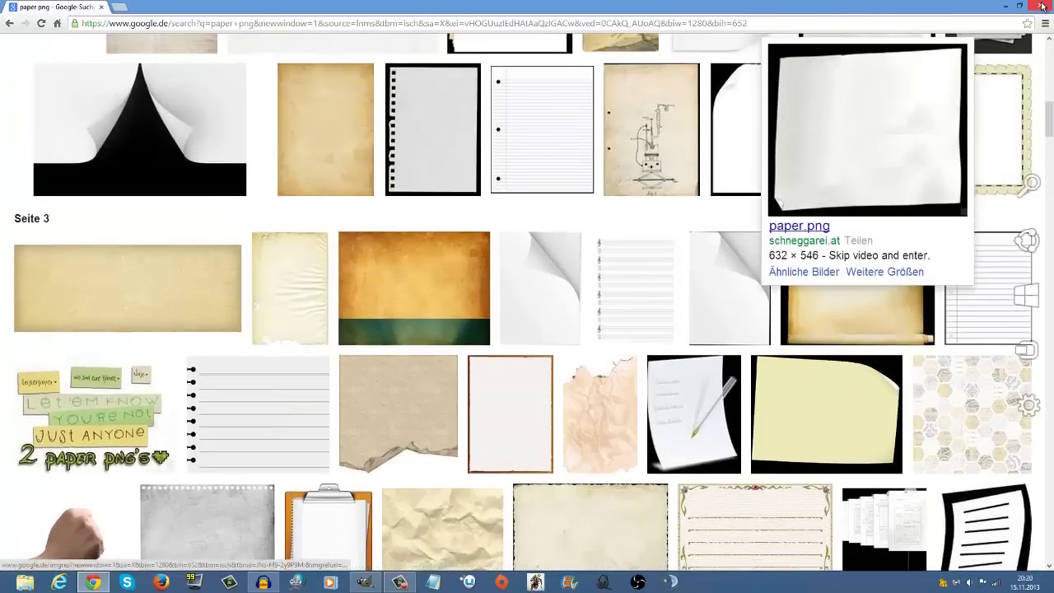
{"action": "left_click", "coordinate": [1041, 6]}
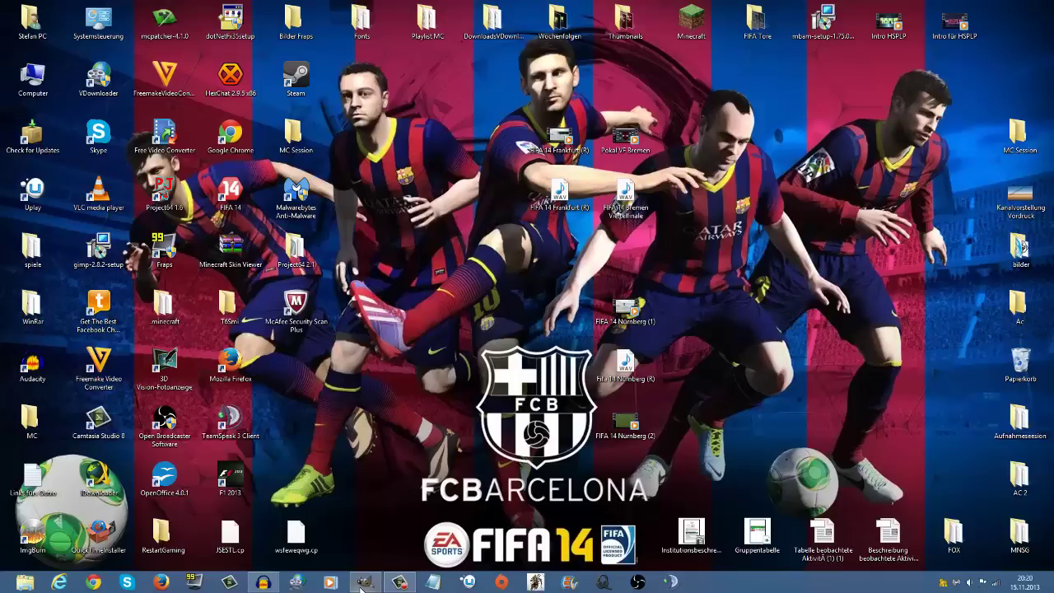
Step: Open the 21724_minecraft image from the Minecraft subfolder of the desktop folder bilder in GIMP
{"action": "mouse_move", "coordinate": [361, 587]}
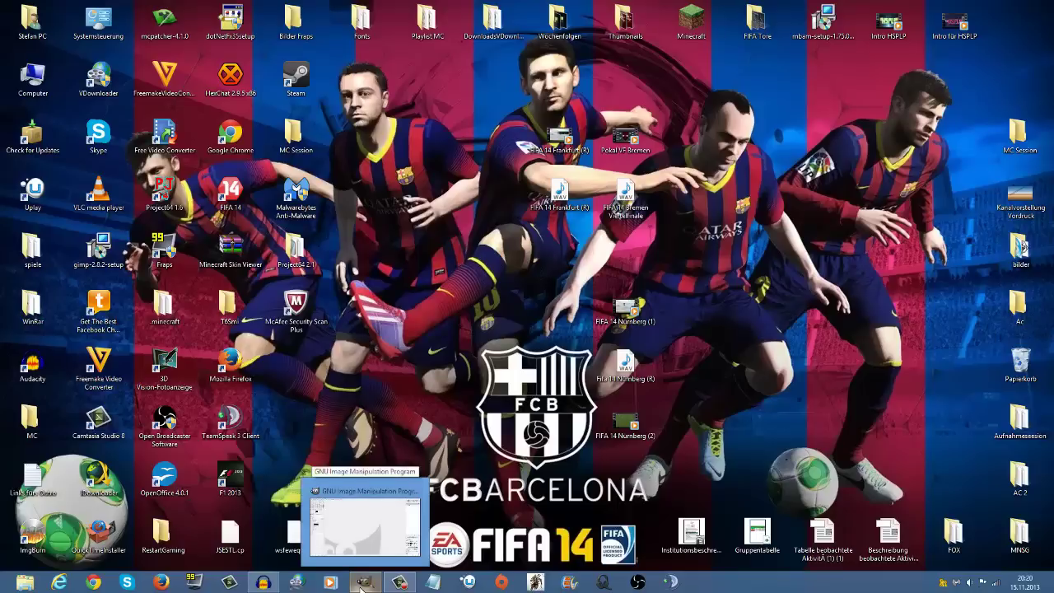
{"action": "left_click", "coordinate": [361, 586]}
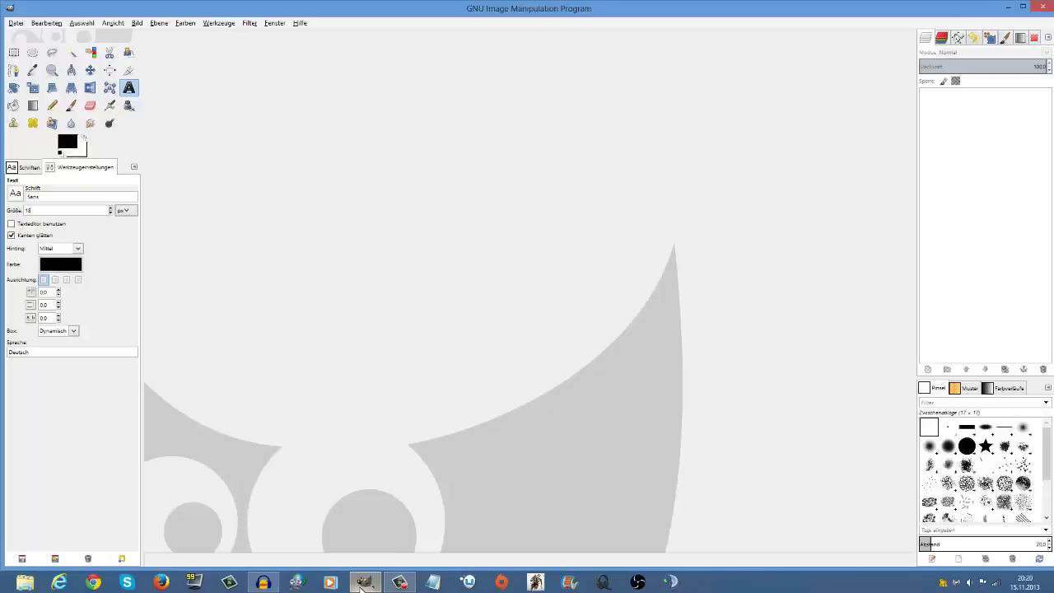
{"action": "left_click", "coordinate": [1007, 7]}
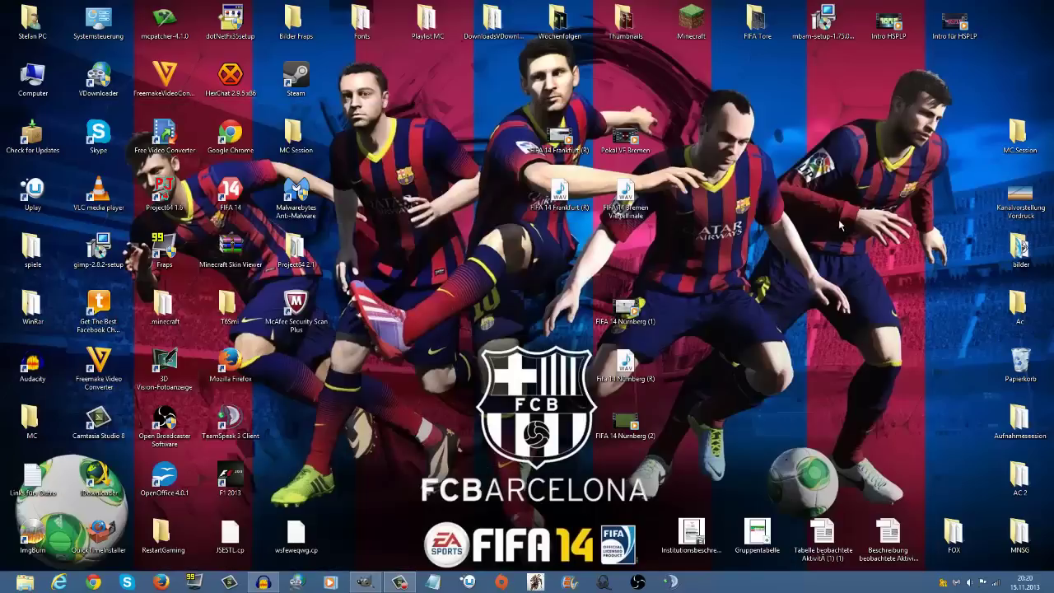
{"action": "double_click", "coordinate": [1017, 246]}
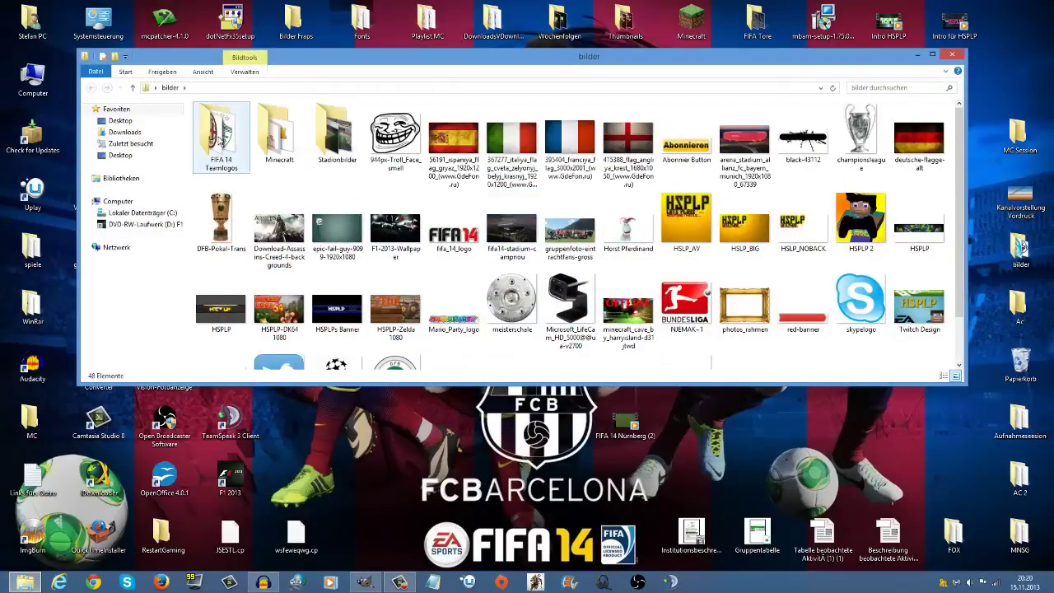
{"action": "double_click", "coordinate": [279, 133]}
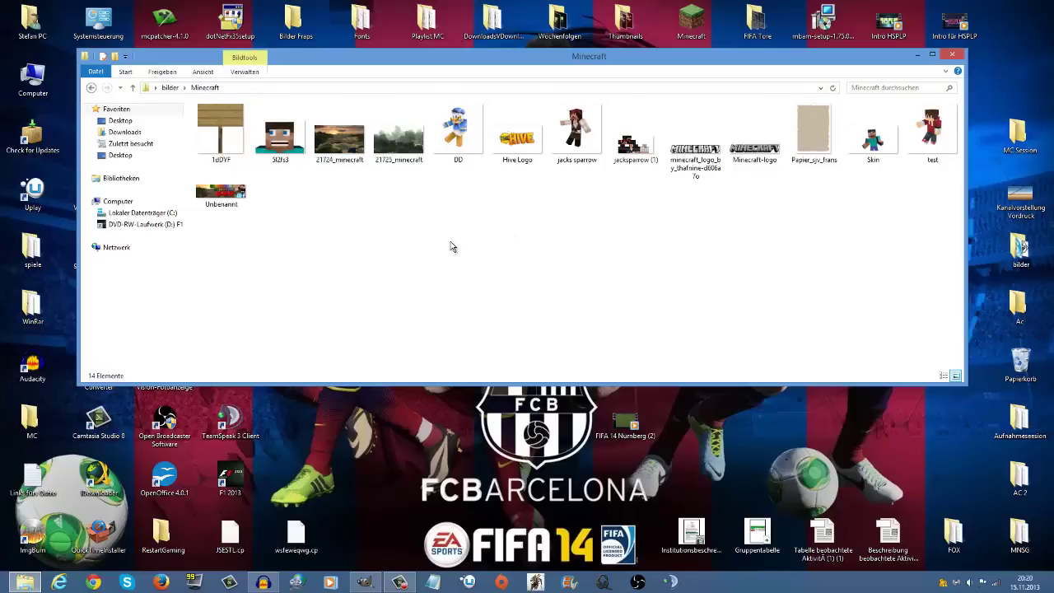
{"action": "left_click_drag", "start_coordinate": [338, 147], "coordinate": [420, 351]}
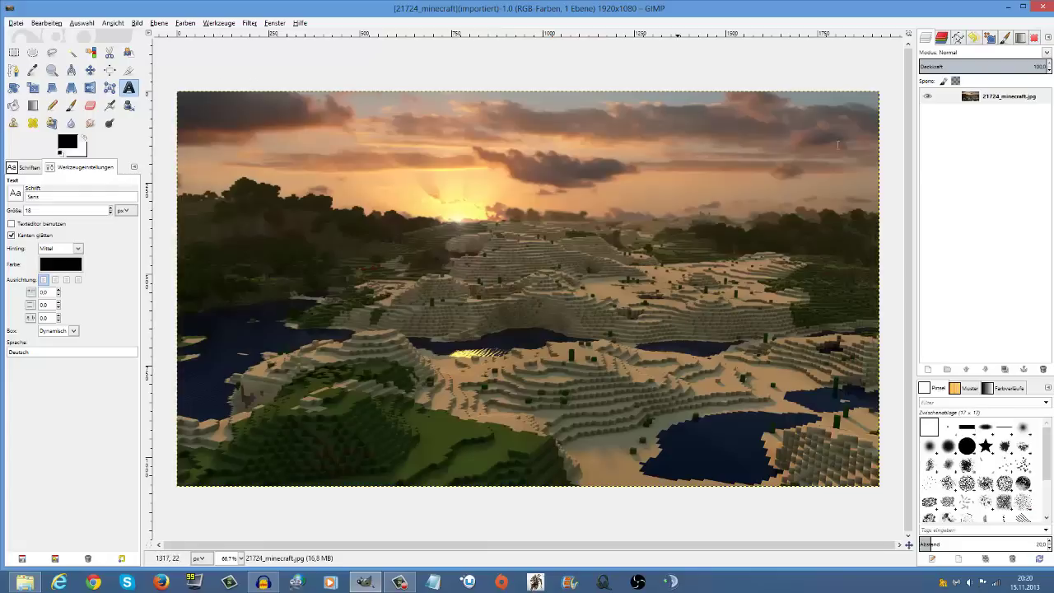
Step: Add a new transparent layer of 1920 × 1080 px above the Minecraft image
{"action": "right_click", "coordinate": [939, 126]}
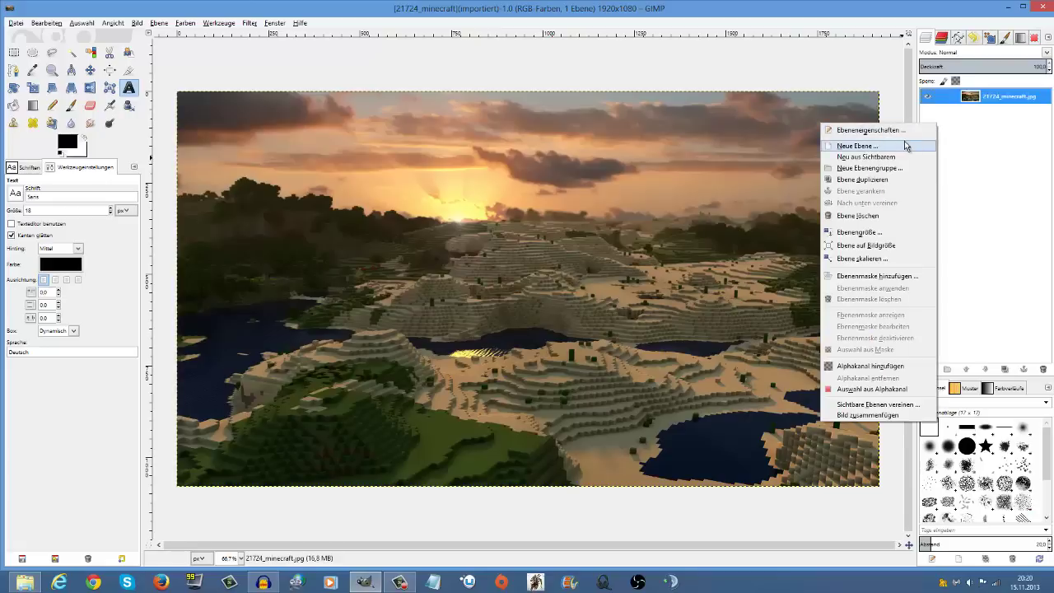
{"action": "left_click", "coordinate": [886, 146]}
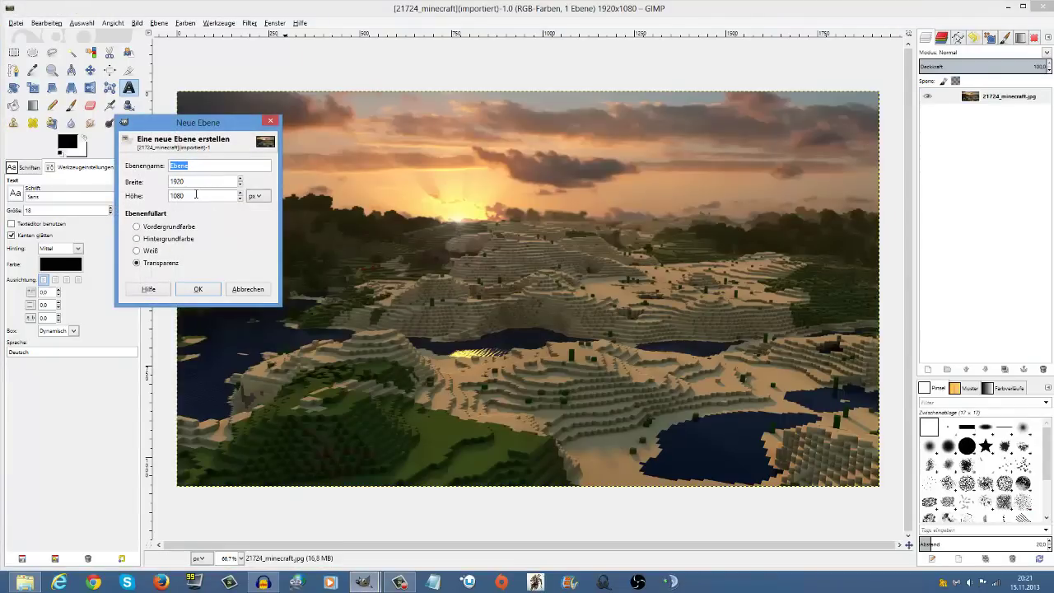
{"action": "left_click", "coordinate": [200, 289]}
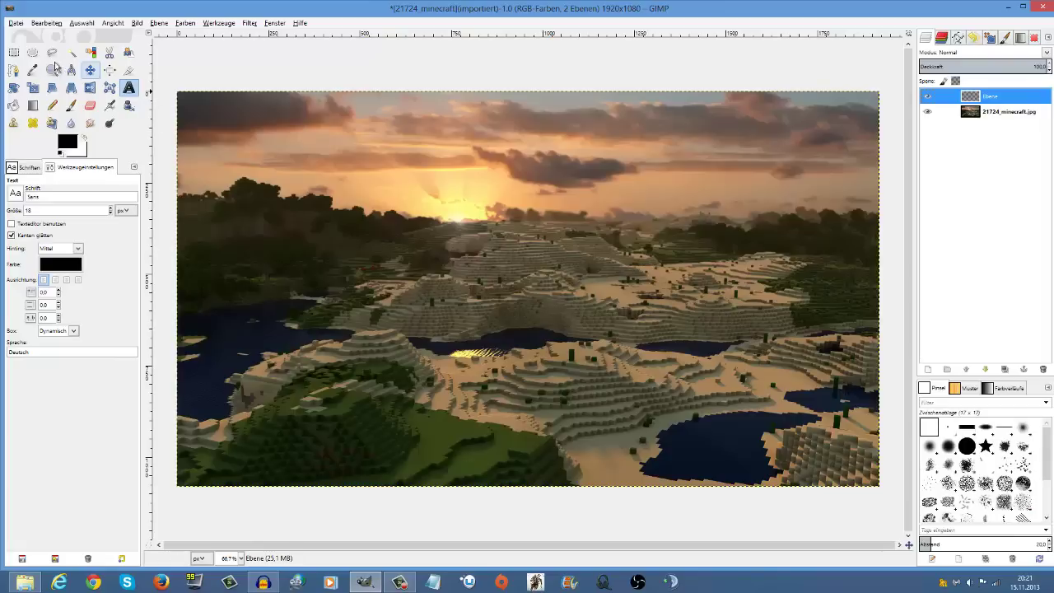
Step: Make a rectangular selection of about 1828 × 999 px, slightly inset from all edges of the image
{"action": "left_click", "coordinate": [14, 54]}
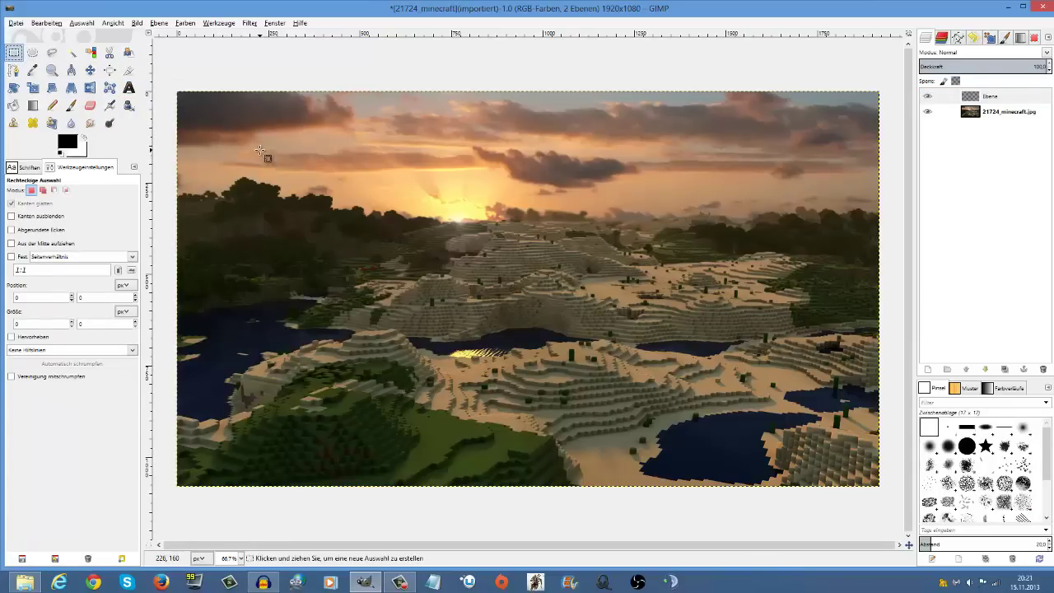
{"action": "left_click_drag", "start_coordinate": [259, 144], "coordinate": [744, 417]}
{"action": "left_click_drag", "start_coordinate": [183, 99], "coordinate": [874, 479]}
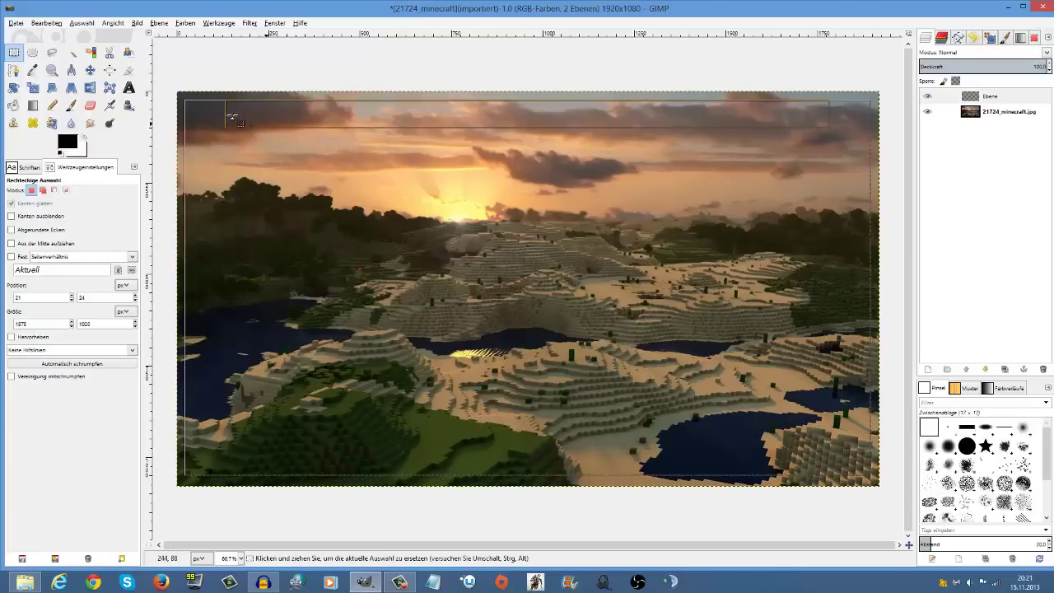
{"action": "left_click_drag", "start_coordinate": [194, 106], "coordinate": [208, 115]}
{"action": "left_click_drag", "start_coordinate": [861, 457], "coordinate": [853, 451]}
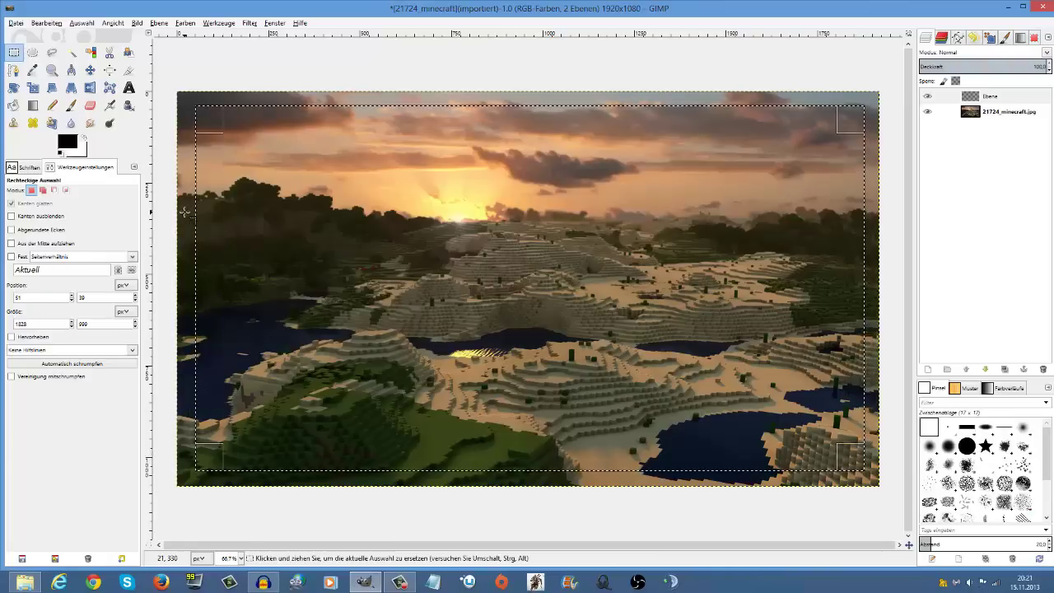
Step: Invert the selection and fill the outer border with the black foreground colour on the new layer
{"action": "left_click", "coordinate": [14, 107]}
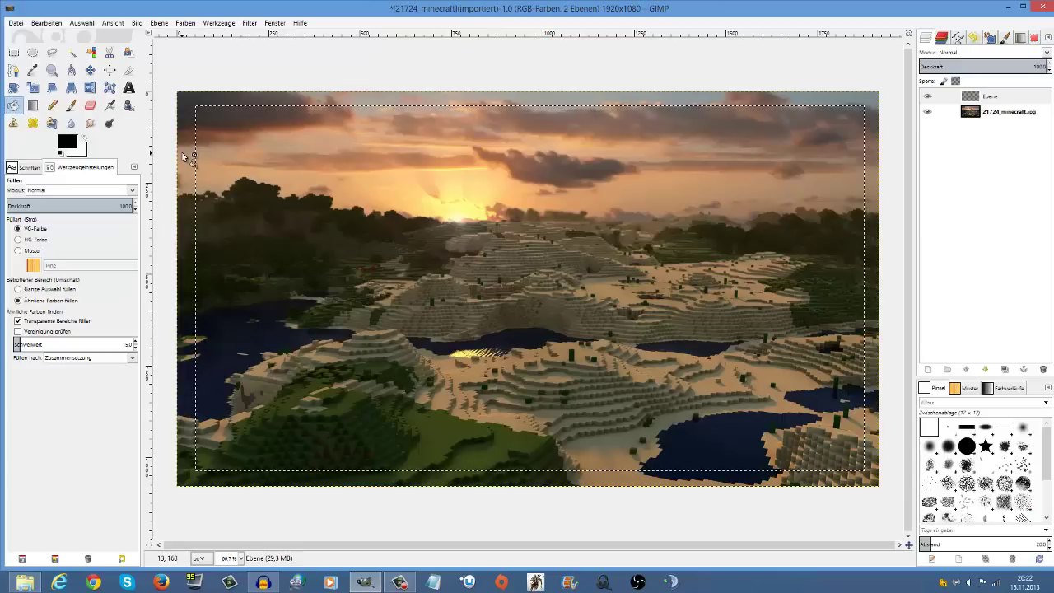
{"action": "left_click", "coordinate": [114, 23]}
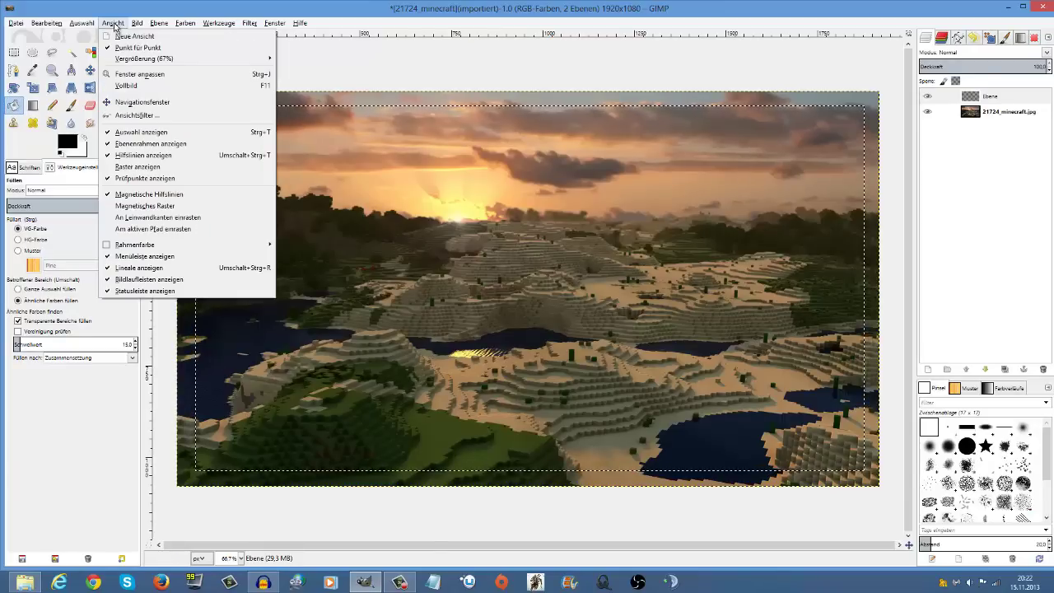
{"action": "mouse_move", "coordinate": [85, 25]}
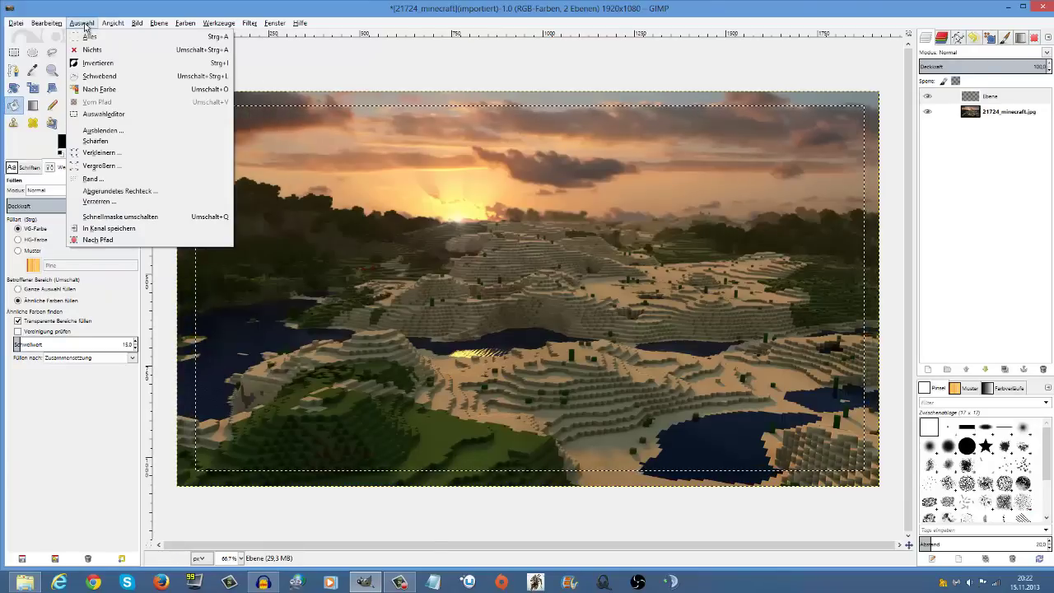
{"action": "left_click", "coordinate": [114, 64]}
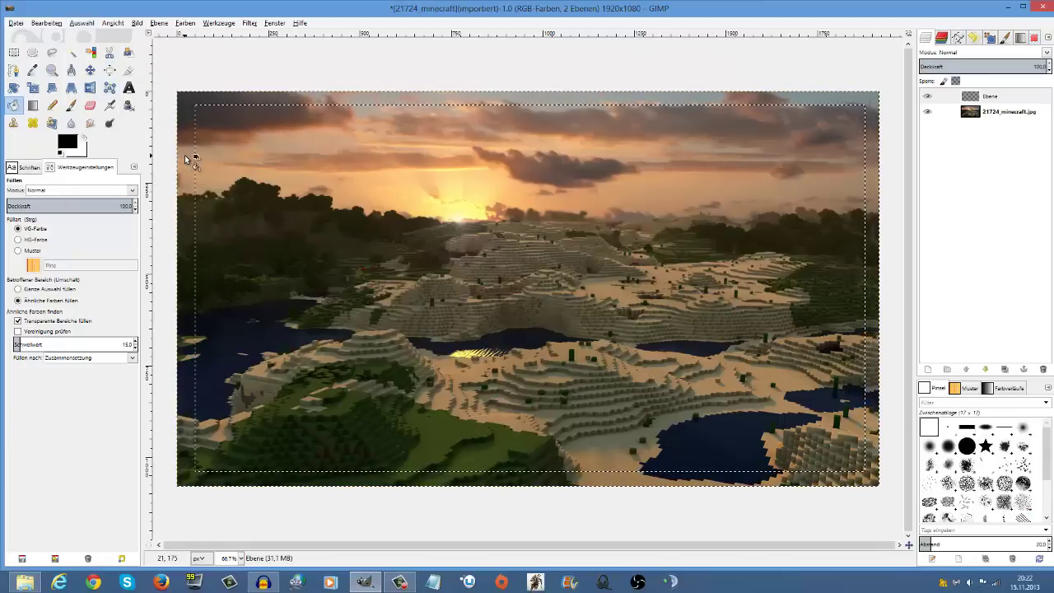
{"action": "left_click", "coordinate": [233, 101]}
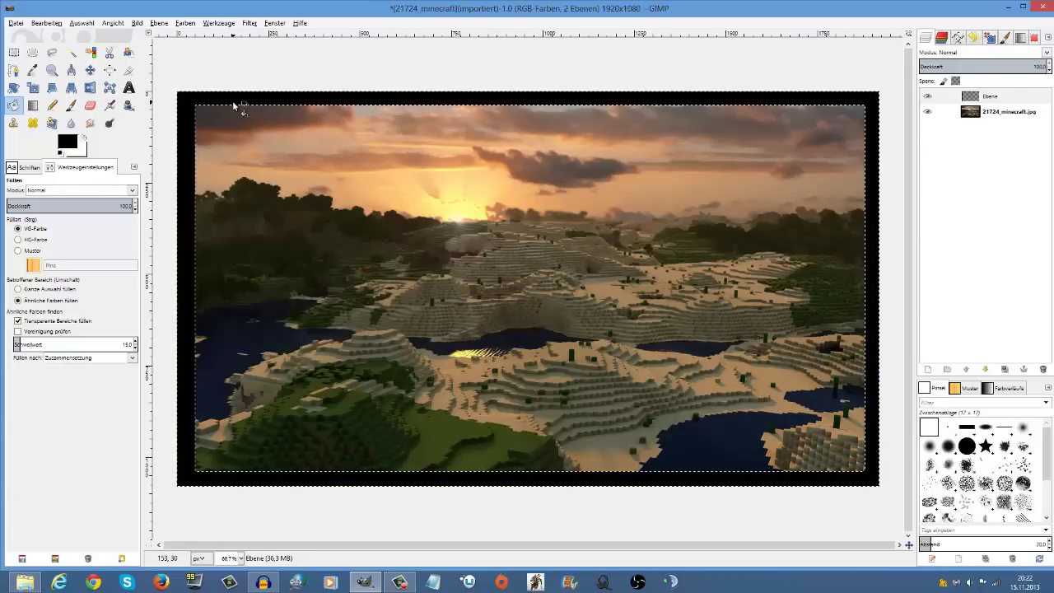
Step: Clear the selection and make the border layer Ebene the active layer
{"action": "right_click", "coordinate": [250, 115]}
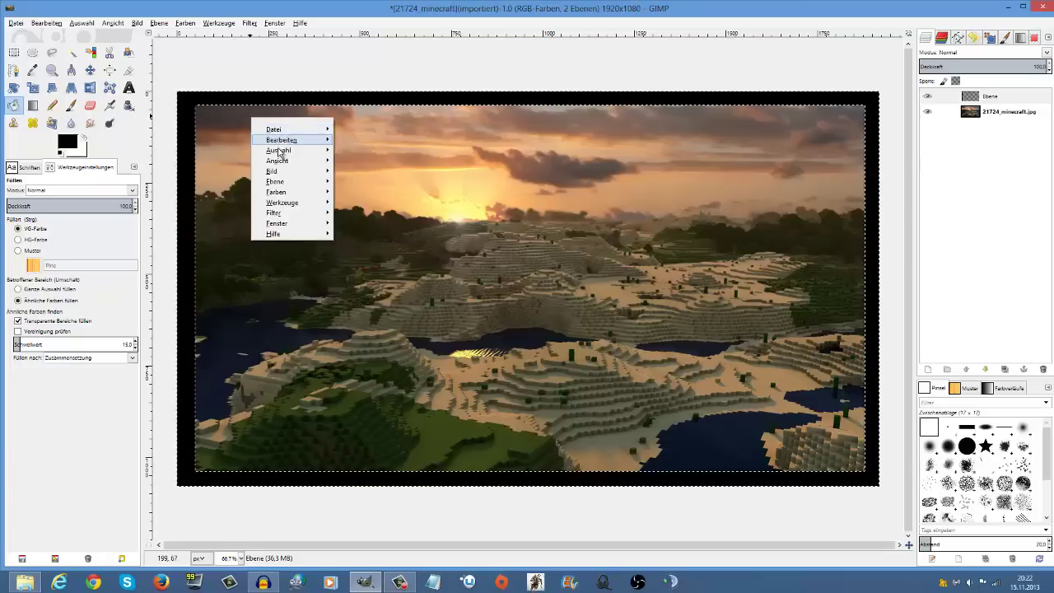
{"action": "mouse_move", "coordinate": [279, 150]}
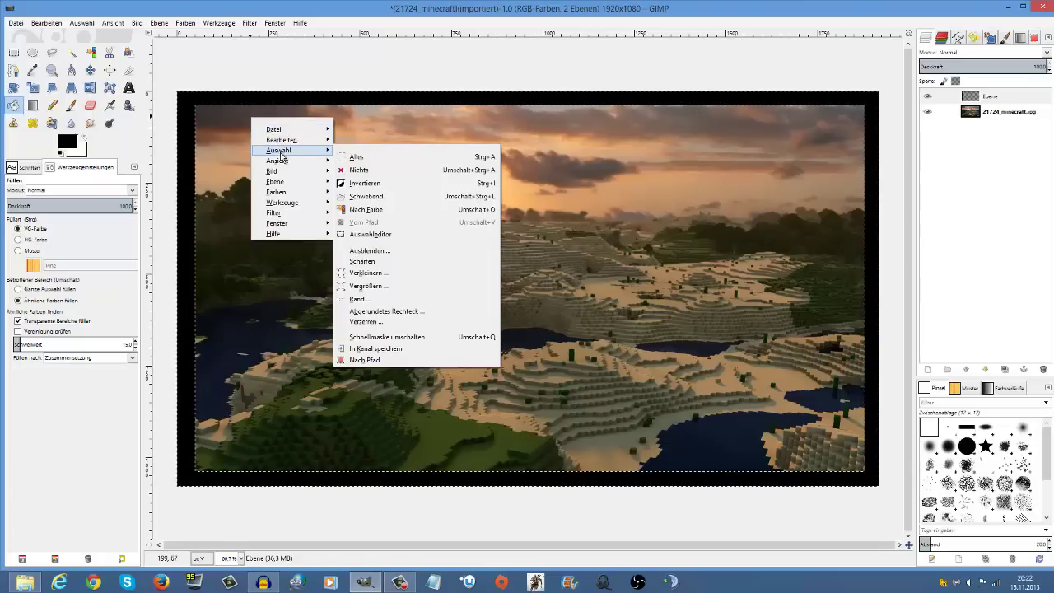
{"action": "left_click", "coordinate": [358, 170]}
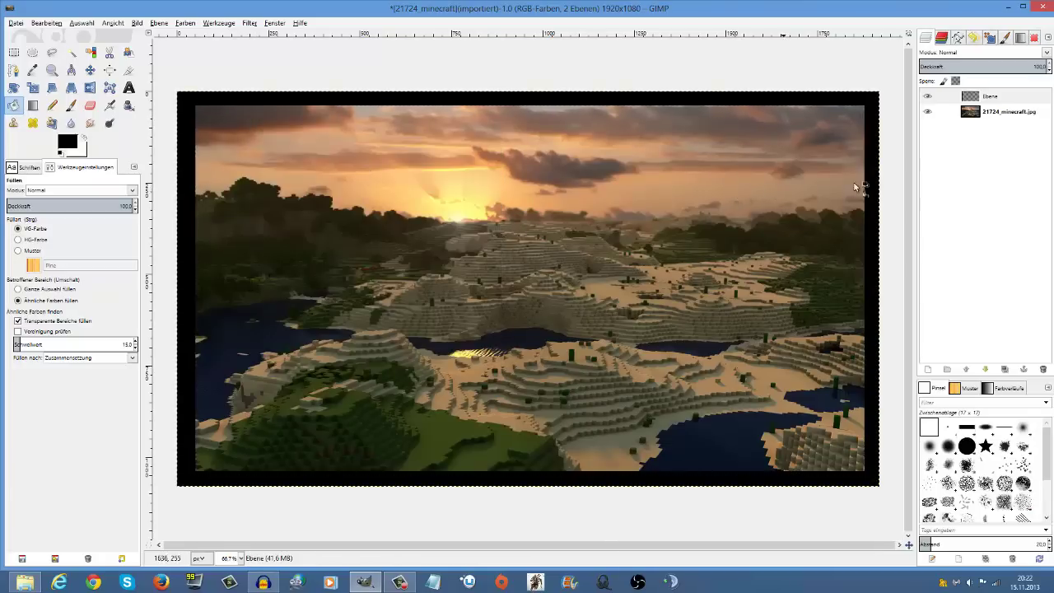
{"action": "left_click", "coordinate": [989, 110]}
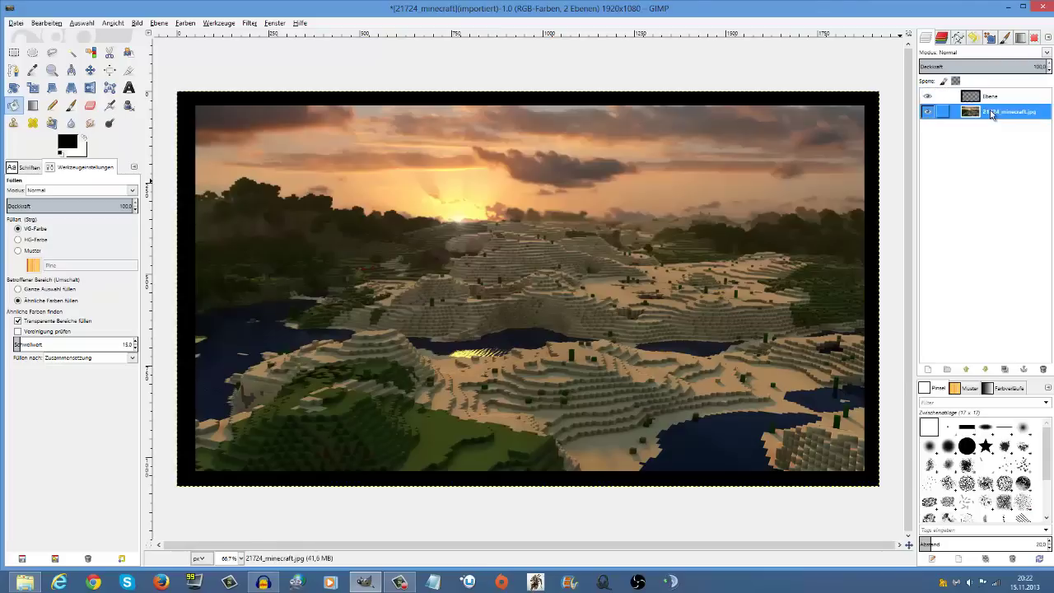
{"action": "left_click", "coordinate": [988, 99]}
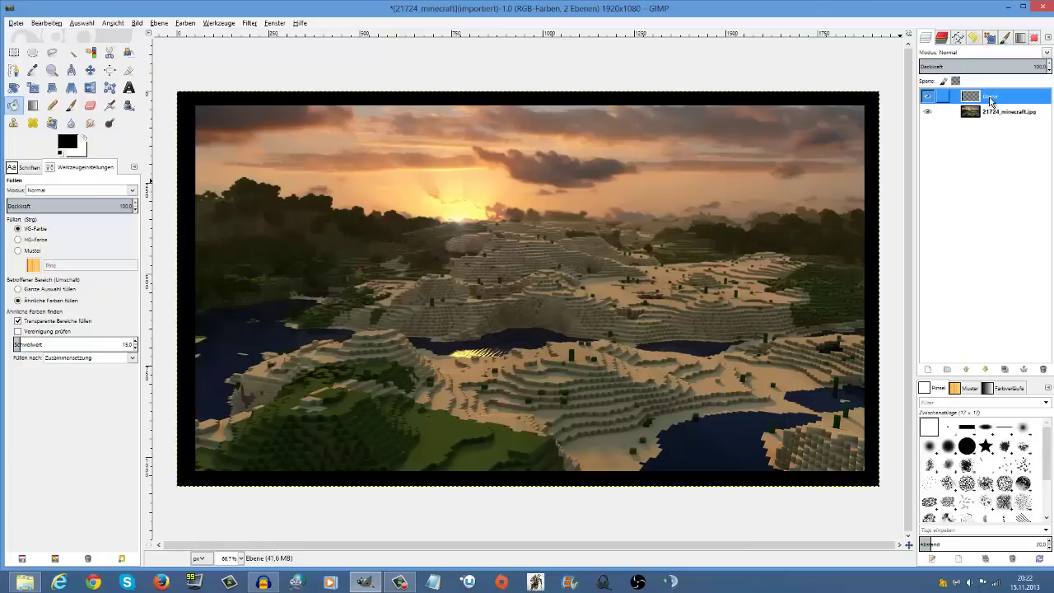
Step: Apply a Gaussian blur with a horizontal and vertical radius of 148 px to the black border layer
{"action": "left_click", "coordinate": [255, 24]}
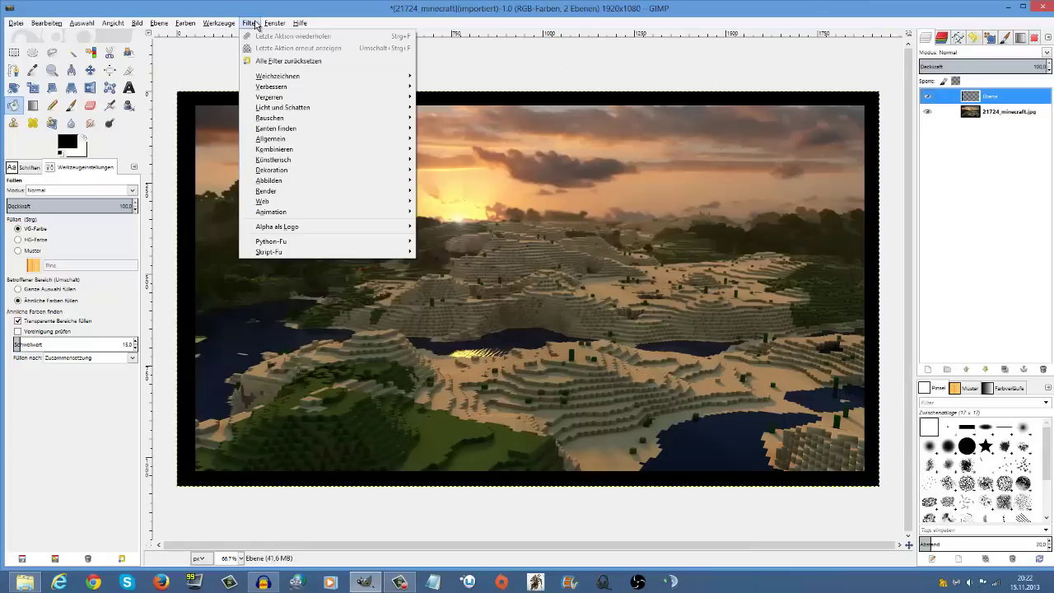
{"action": "mouse_move", "coordinate": [303, 77]}
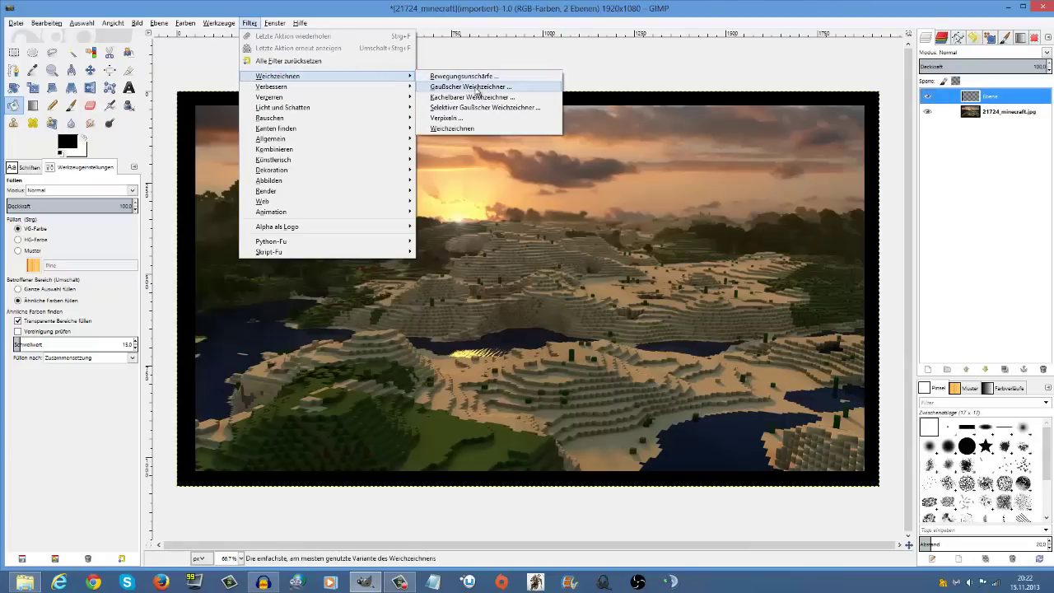
{"action": "left_click", "coordinate": [479, 87]}
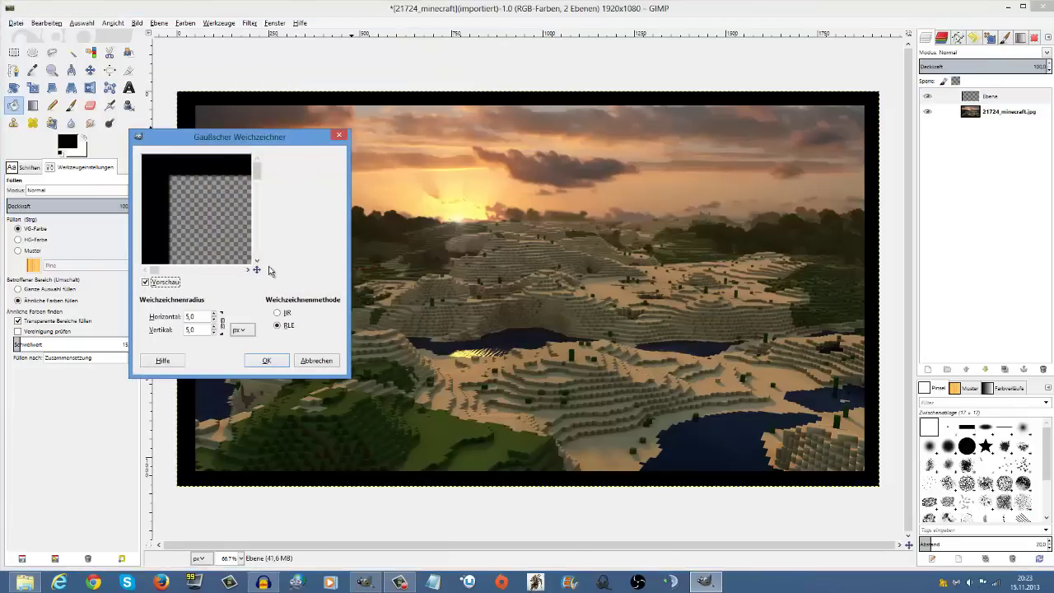
{"action": "left_click", "coordinate": [216, 313]}
{"action": "left_click", "coordinate": [216, 313]}
{"action": "left_click", "coordinate": [215, 313]}
{"action": "left_click", "coordinate": [216, 314]}
{"action": "left_click_drag", "start_coordinate": [216, 313], "coordinate": [216, 314]}
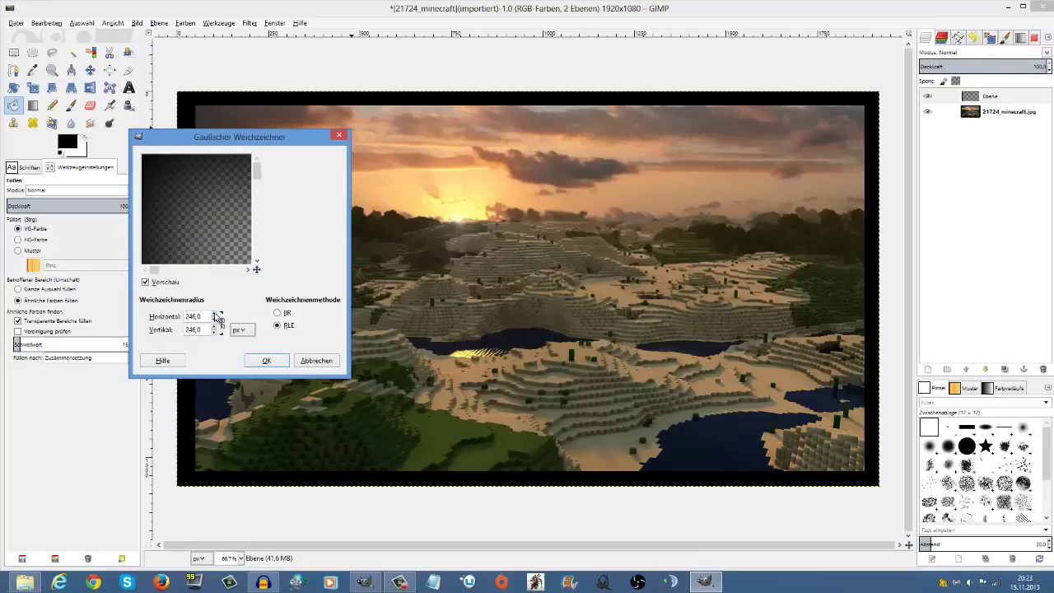
{"action": "left_click_drag", "start_coordinate": [217, 323], "coordinate": [215, 319]}
{"action": "left_click", "coordinate": [215, 317]}
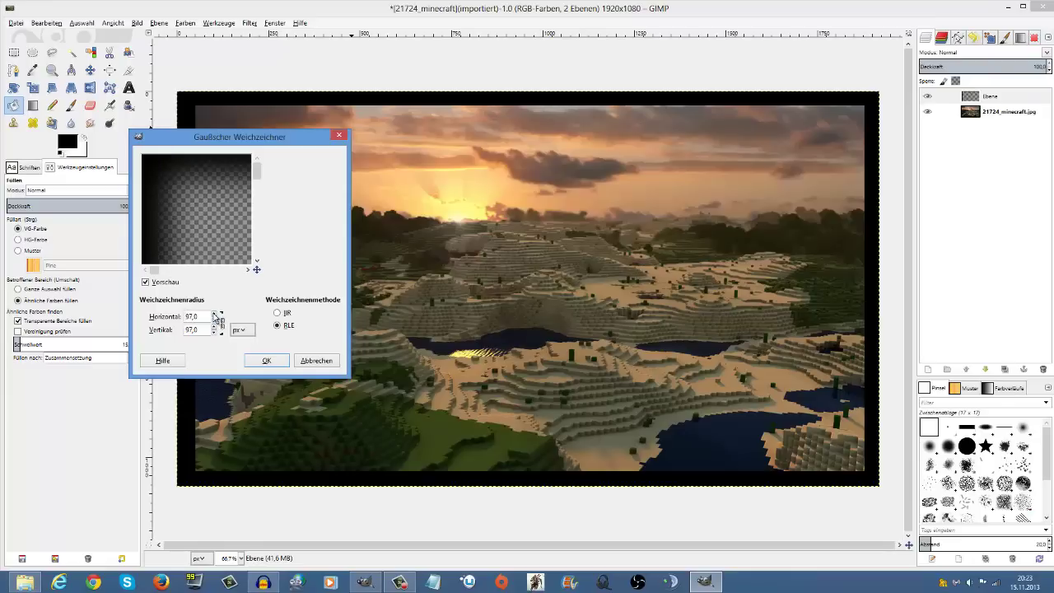
{"action": "left_click", "coordinate": [215, 316]}
{"action": "left_click", "coordinate": [214, 317]}
{"action": "left_click", "coordinate": [215, 317]}
{"action": "left_click_drag", "start_coordinate": [215, 317], "coordinate": [215, 317]}
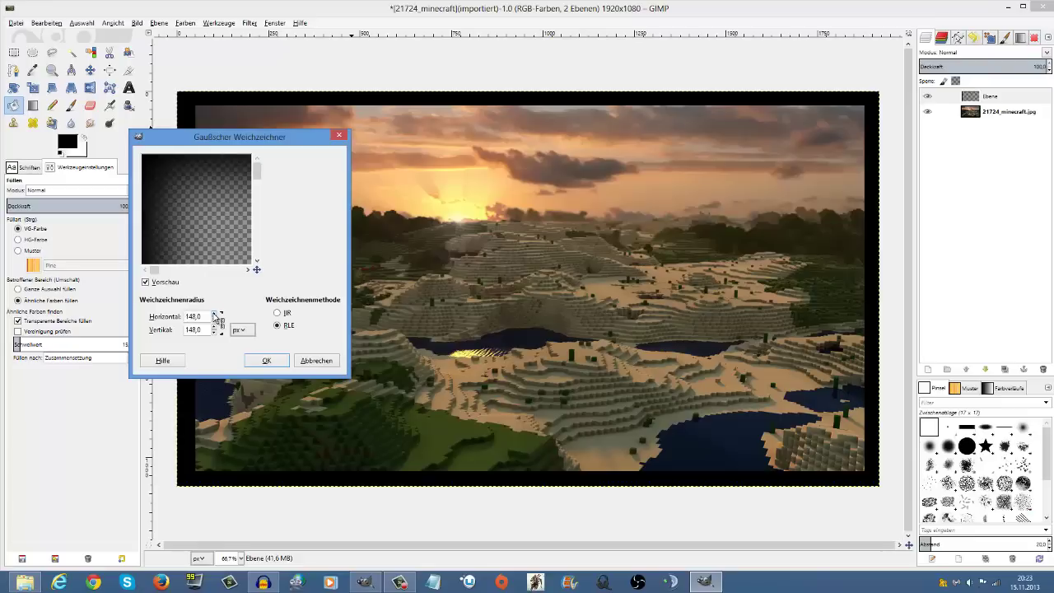
{"action": "left_click", "coordinate": [254, 362]}
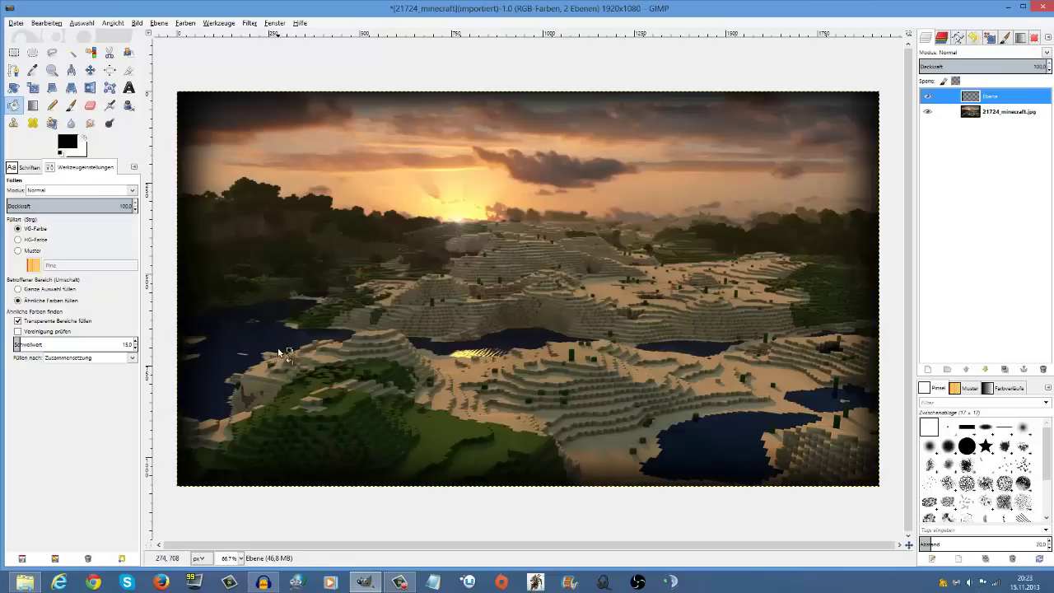
Step: Bring the paper image Papier_sjv_frans from the Minecraft folder into the GIMP image as a new layer
{"action": "mouse_move", "coordinate": [25, 581]}
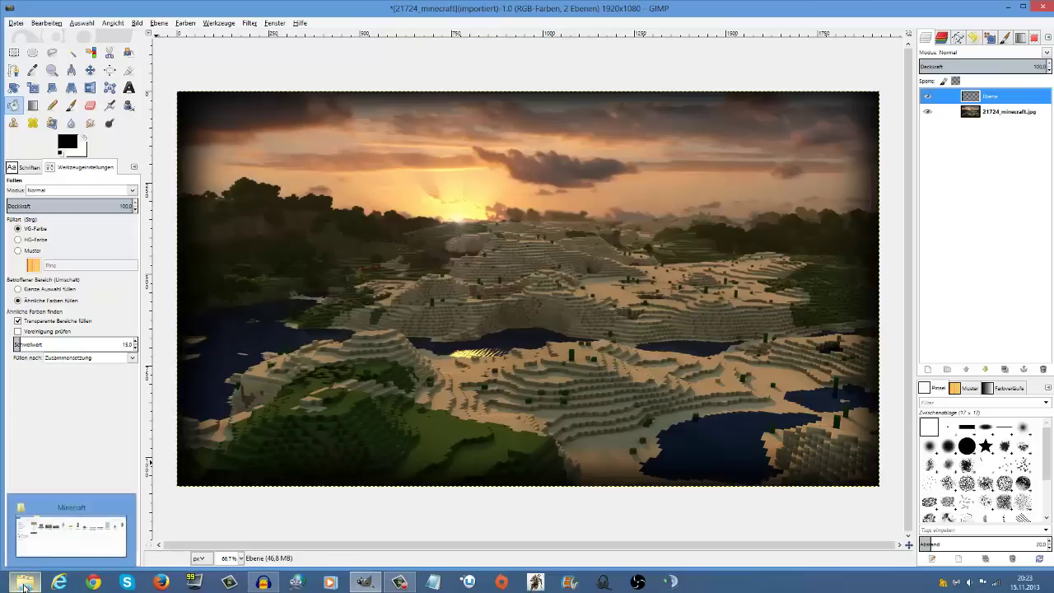
{"action": "left_click", "coordinate": [44, 549]}
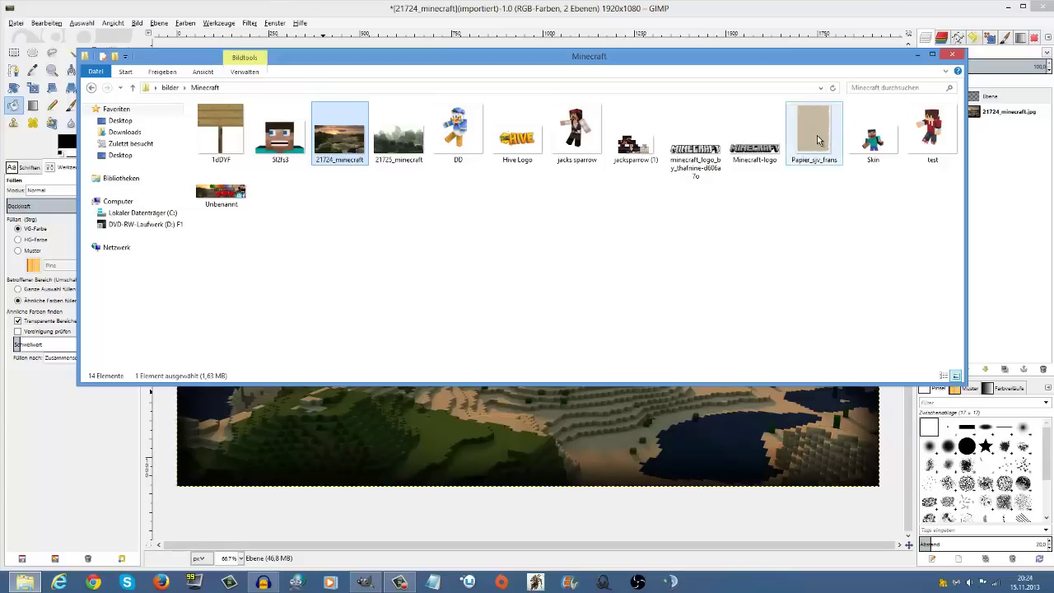
{"action": "mouse_move", "coordinate": [815, 140]}
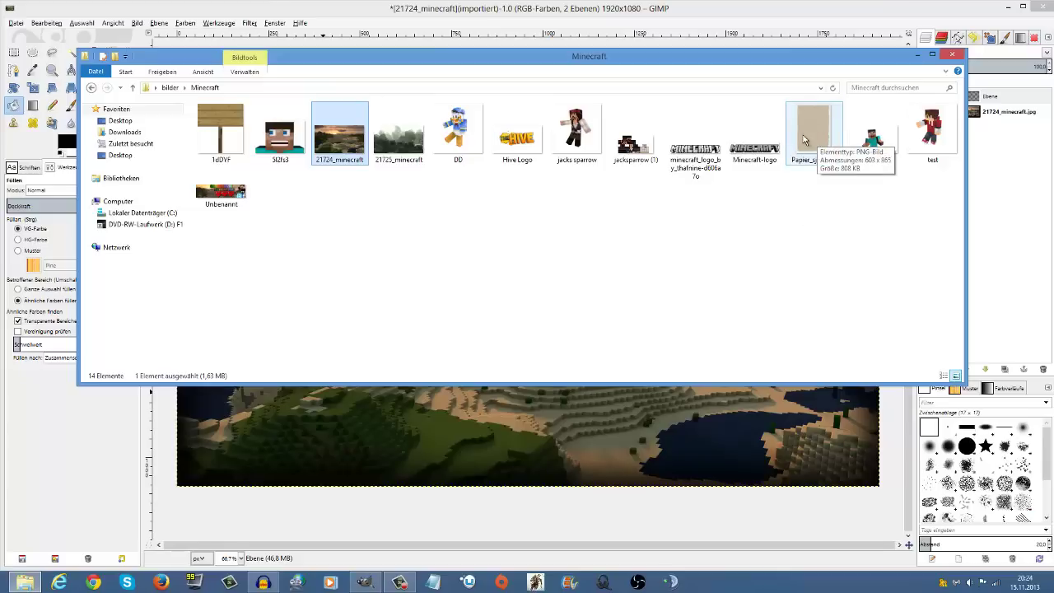
{"action": "left_click_drag", "start_coordinate": [811, 136], "coordinate": [615, 404]}
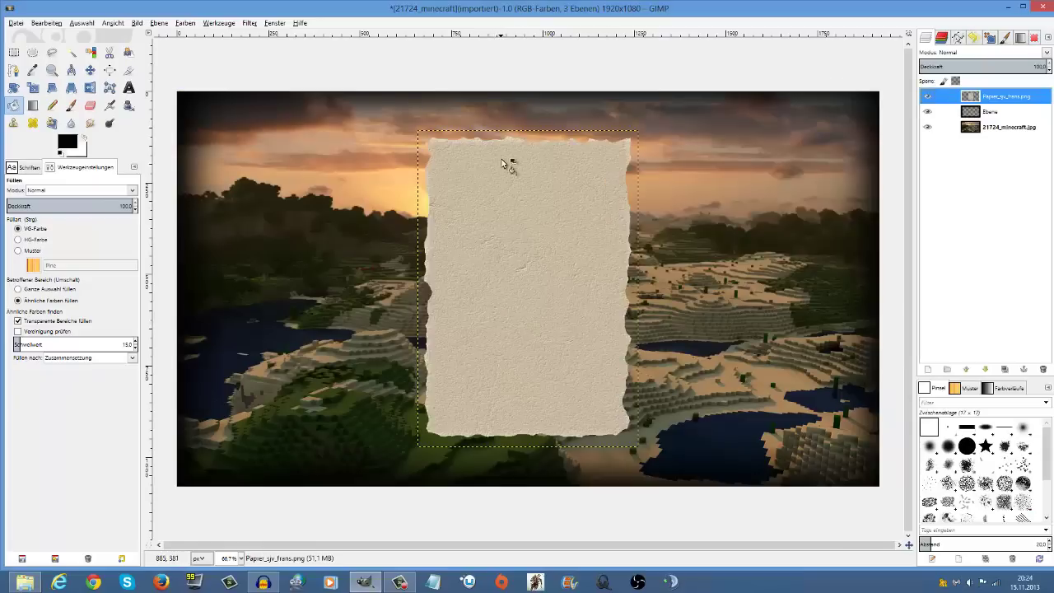
Step: Rotate the paper layer by 90 degrees into landscape orientation
{"action": "left_click", "coordinate": [13, 89]}
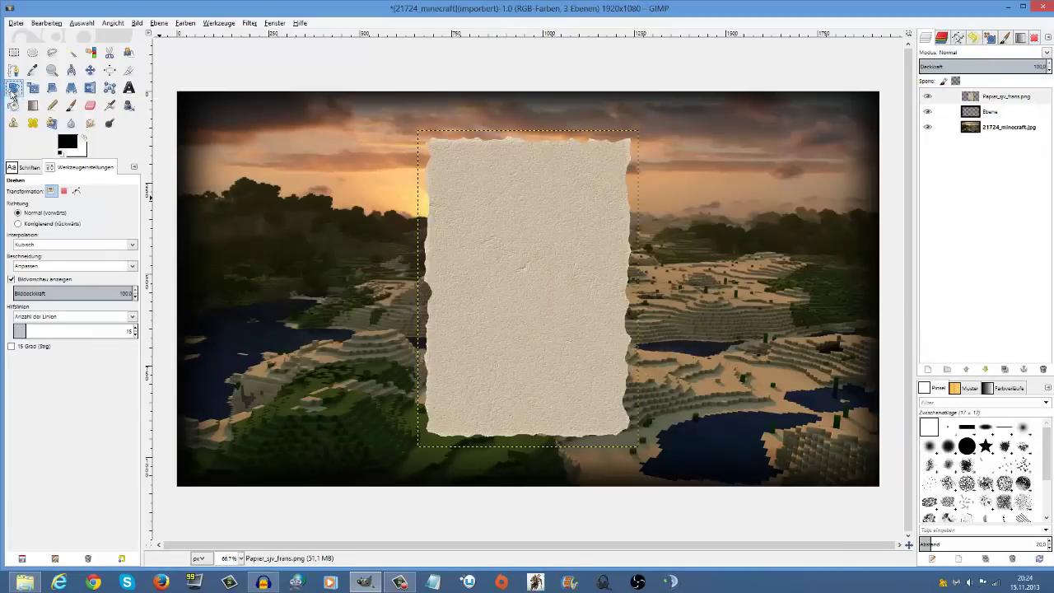
{"action": "left_click", "coordinate": [529, 247]}
{"action": "left_click_drag", "start_coordinate": [568, 215], "coordinate": [622, 243]}
{"action": "left_click", "coordinate": [476, 340]}
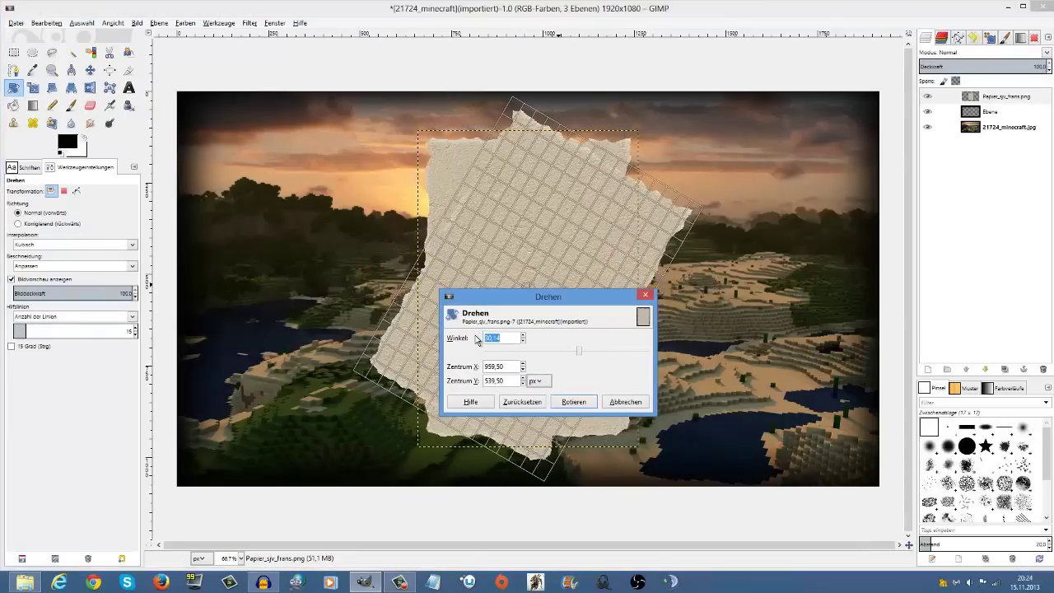
{"action": "type", "text": "90"}
{"action": "key", "text": "Return"}
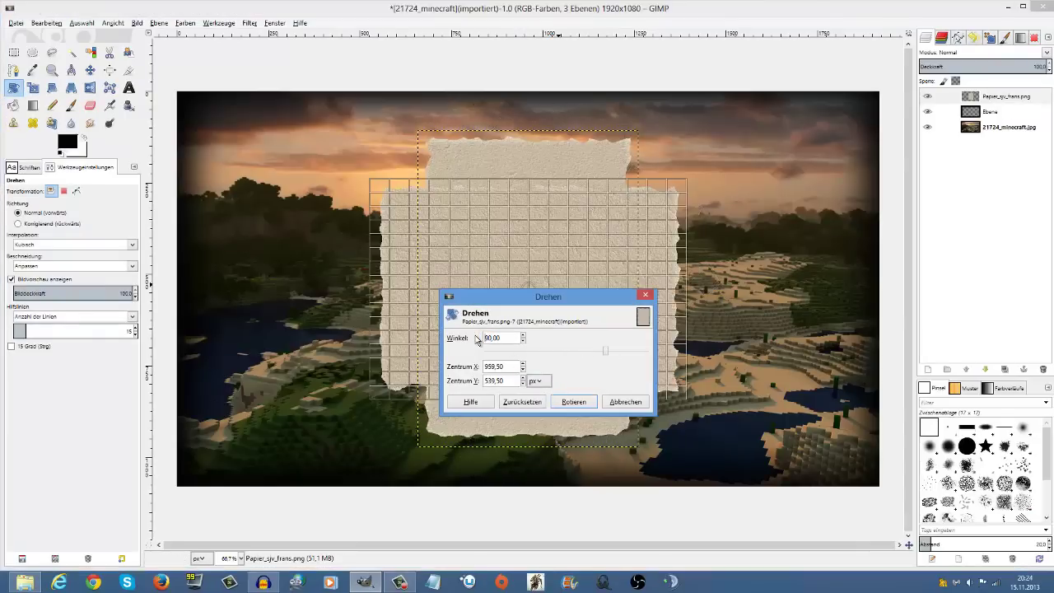
{"action": "left_click", "coordinate": [573, 402]}
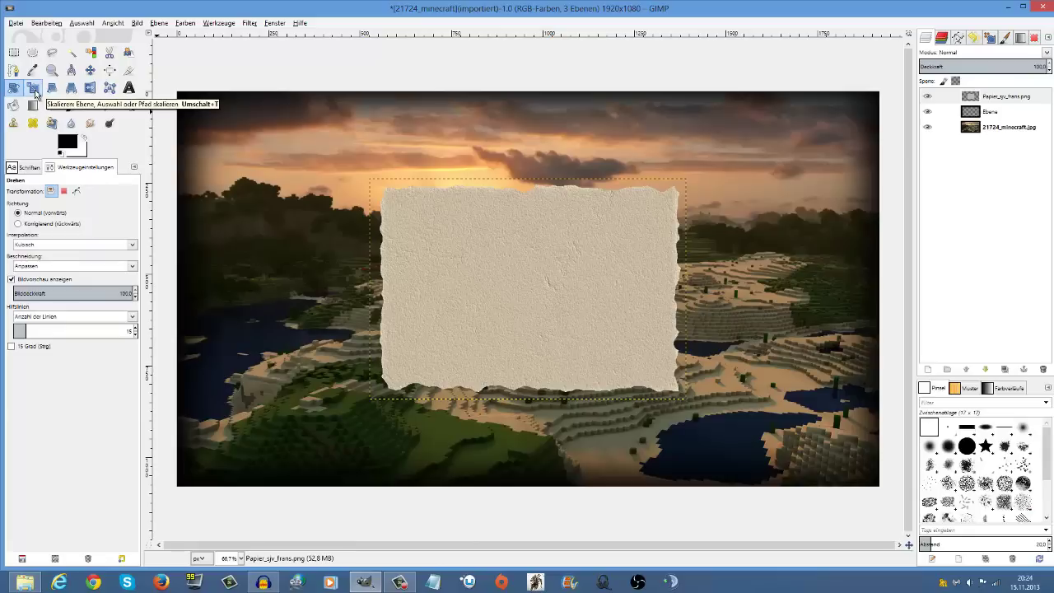
Step: Move and scale the paper layer to 1920 × 1080 px so that it covers the whole canvas
{"action": "left_click", "coordinate": [35, 92]}
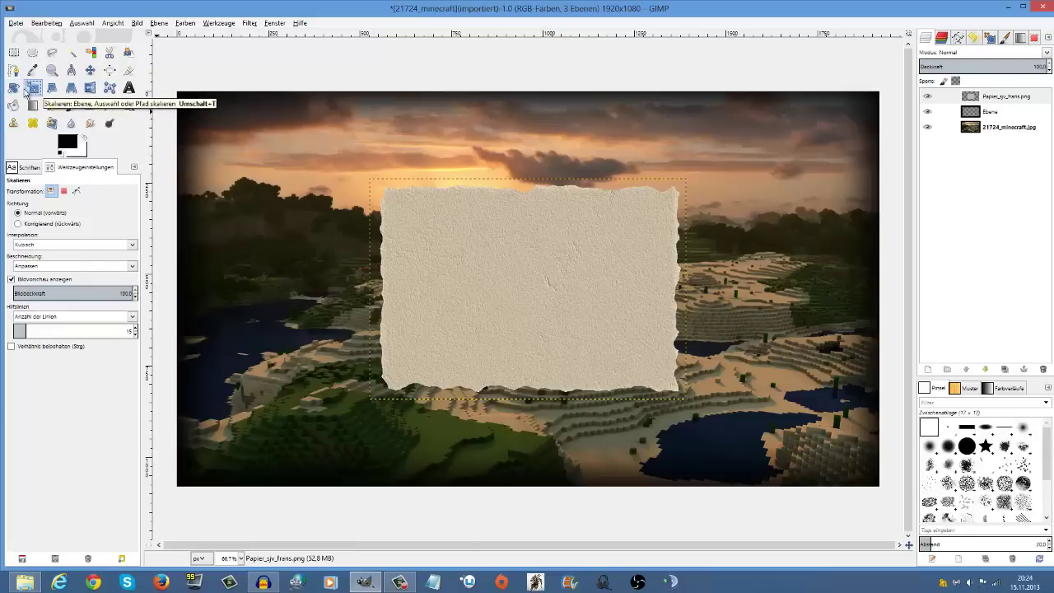
{"action": "left_click", "coordinate": [491, 282]}
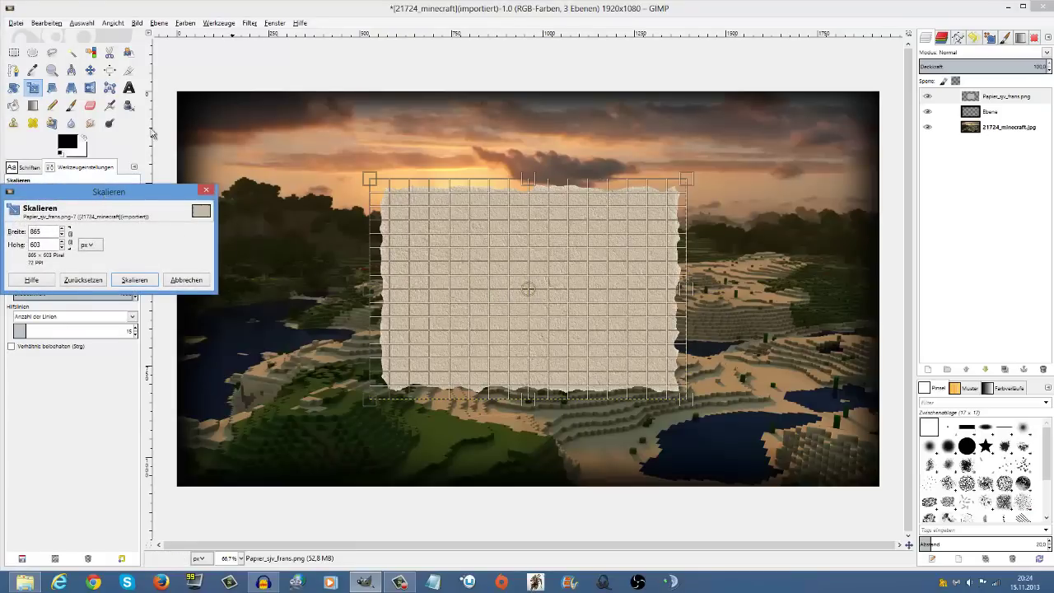
{"action": "left_click_drag", "start_coordinate": [102, 197], "coordinate": [133, 28]}
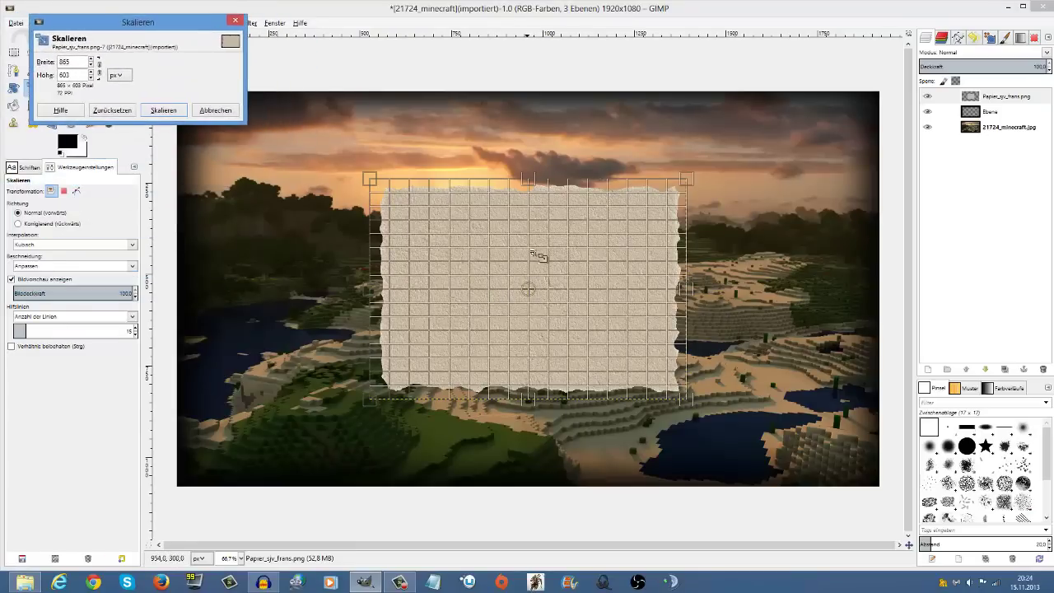
{"action": "left_click_drag", "start_coordinate": [527, 289], "coordinate": [336, 379]}
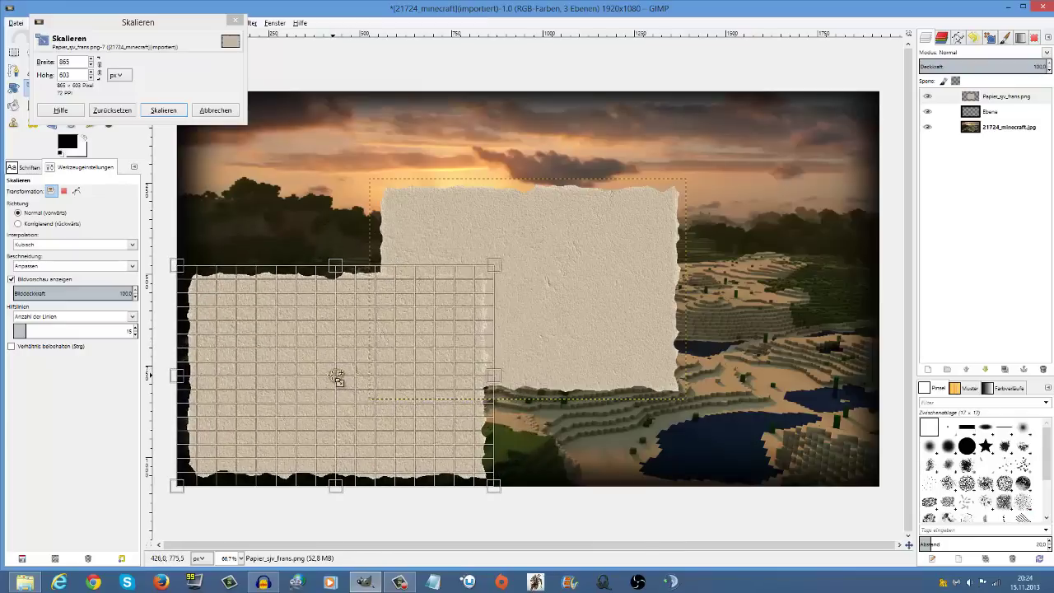
{"action": "left_click_drag", "start_coordinate": [494, 267], "coordinate": [886, 96]}
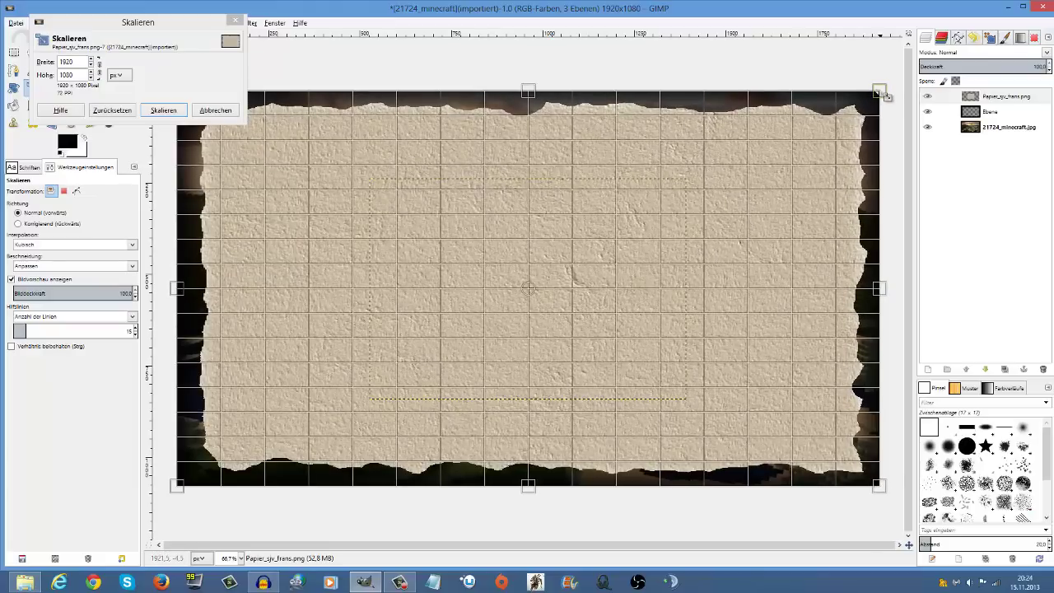
{"action": "left_click", "coordinate": [162, 109]}
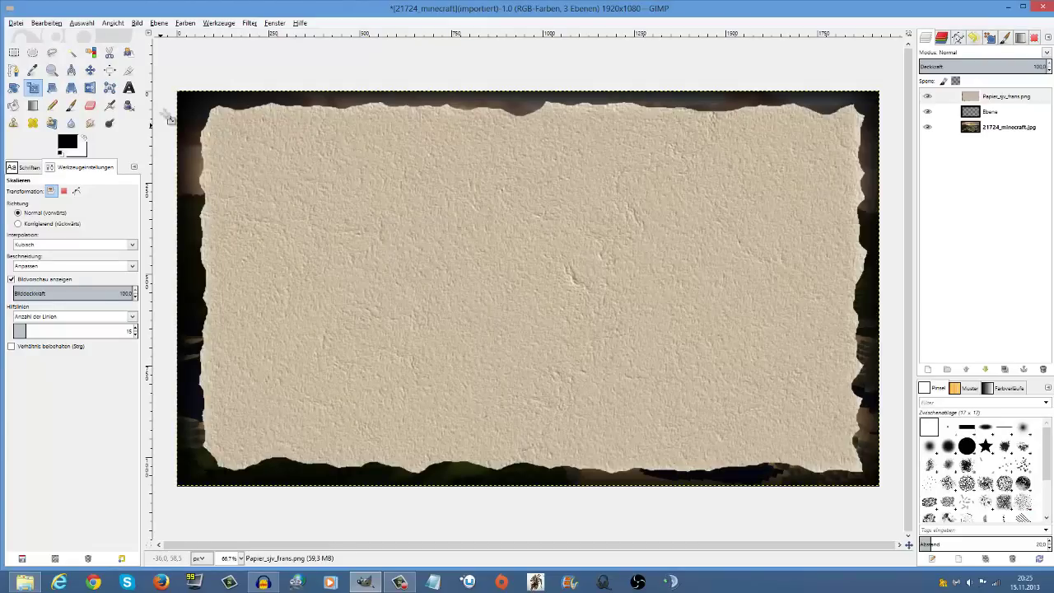
Step: Add a new transparent layer above the paper layer
{"action": "right_click", "coordinate": [959, 162]}
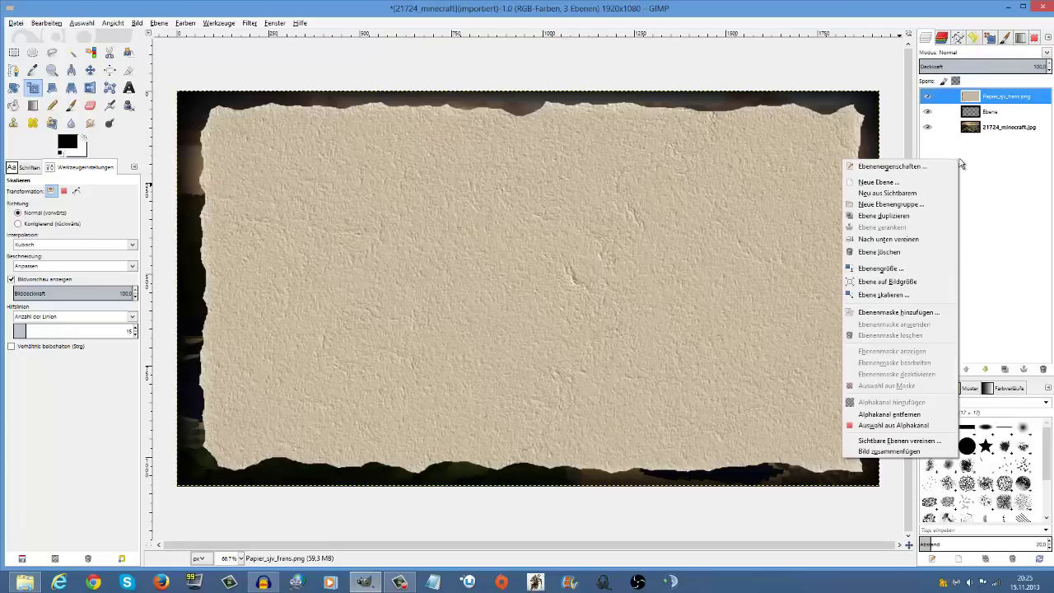
{"action": "left_click", "coordinate": [891, 182]}
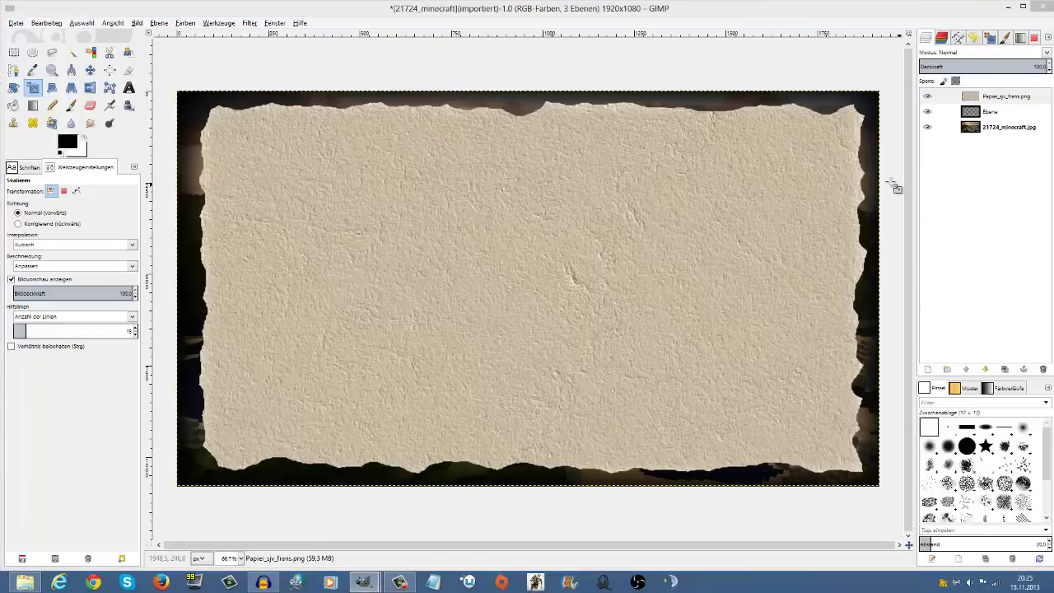
{"action": "left_click", "coordinate": [136, 219]}
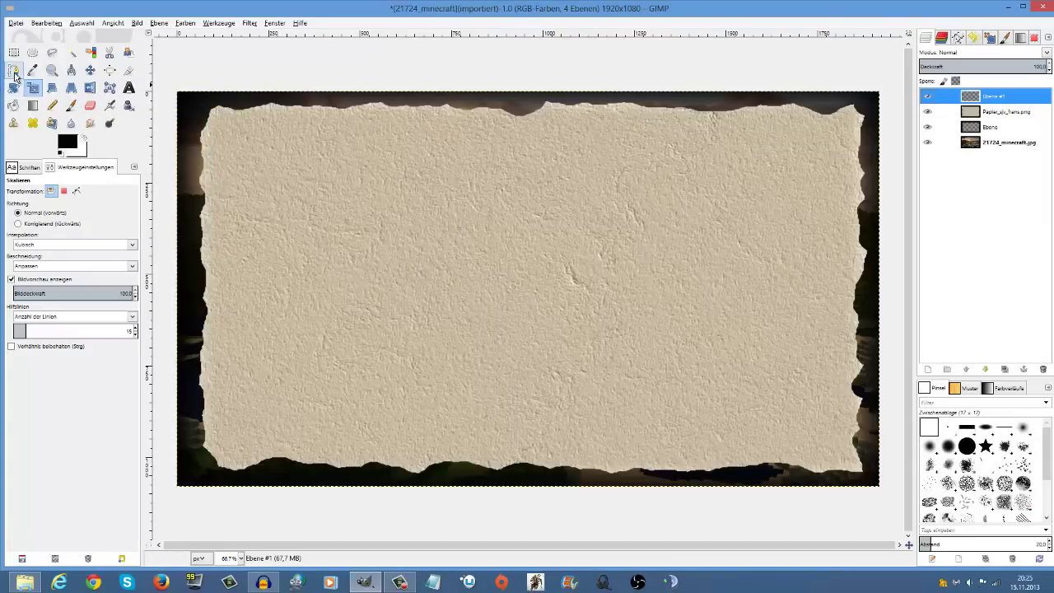
Step: Select the paper area on the paper layer with the Fuzzy Select tool at a threshold of 207.3
{"action": "left_click", "coordinate": [72, 56]}
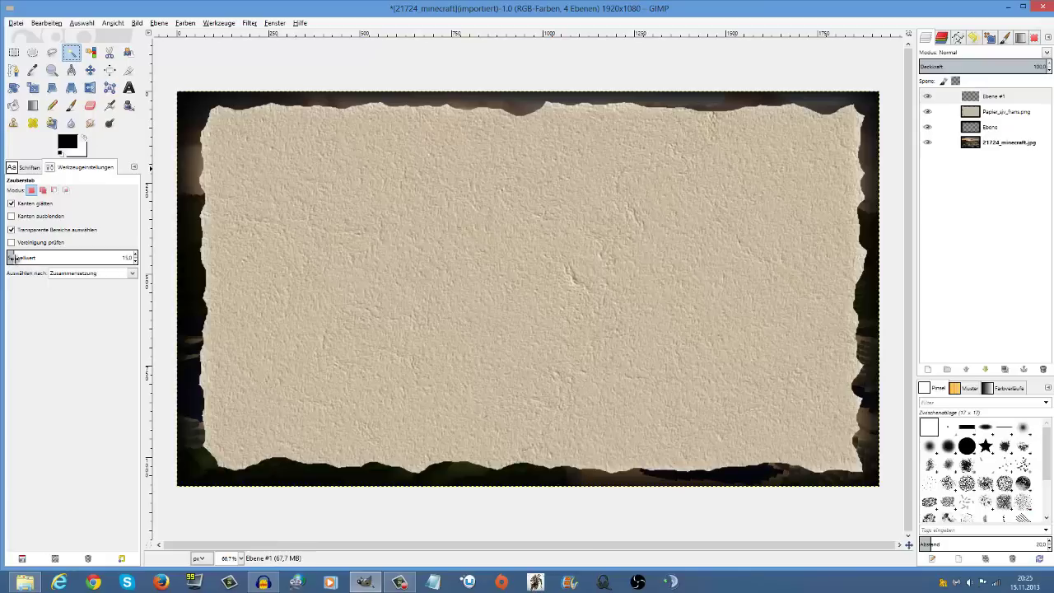
{"action": "left_click_drag", "start_coordinate": [19, 260], "coordinate": [108, 258]}
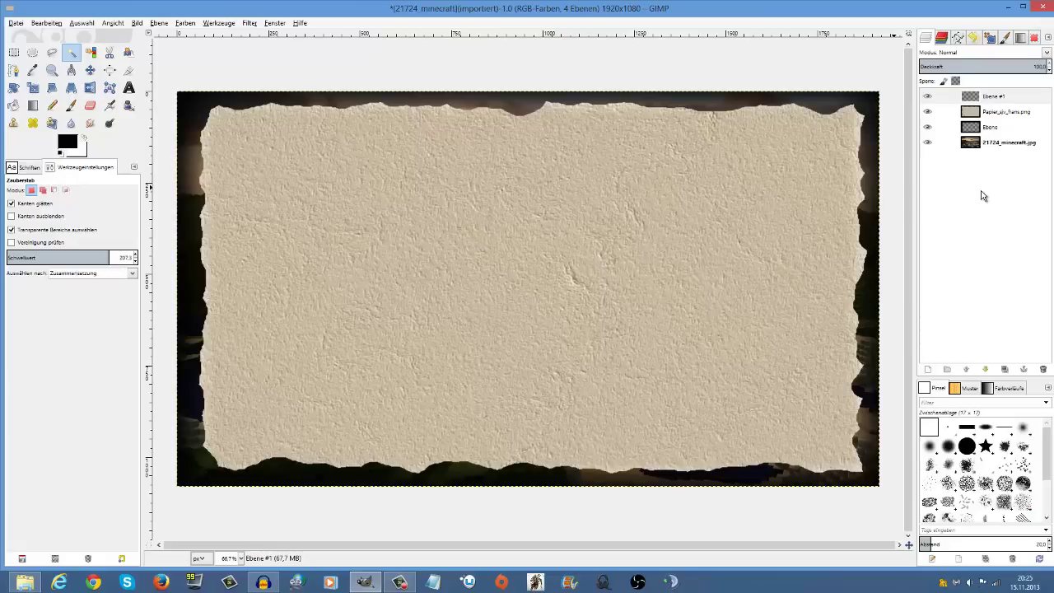
{"action": "left_click", "coordinate": [993, 117]}
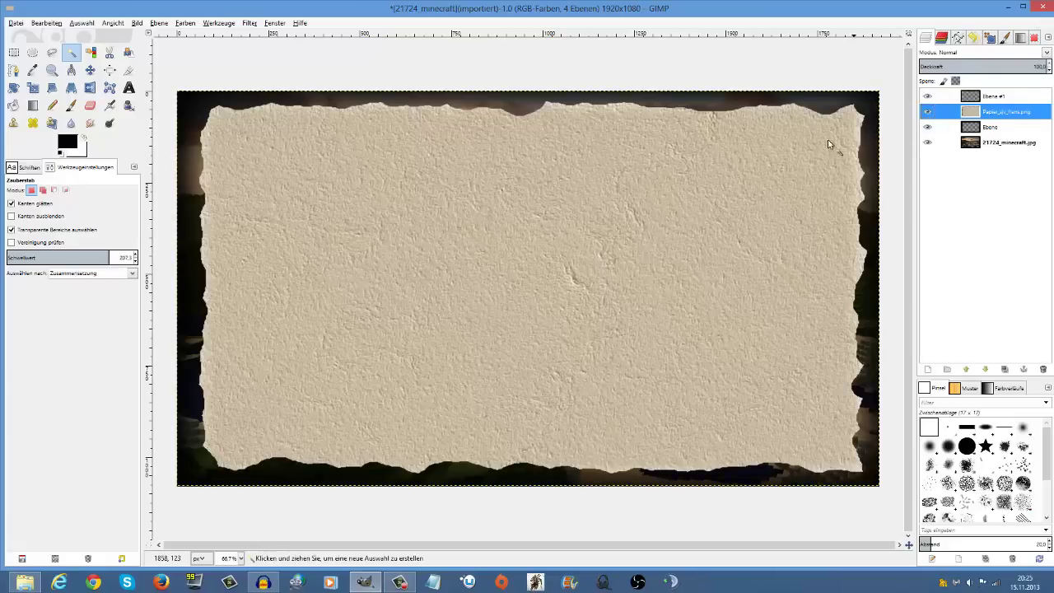
{"action": "left_click", "coordinate": [680, 194]}
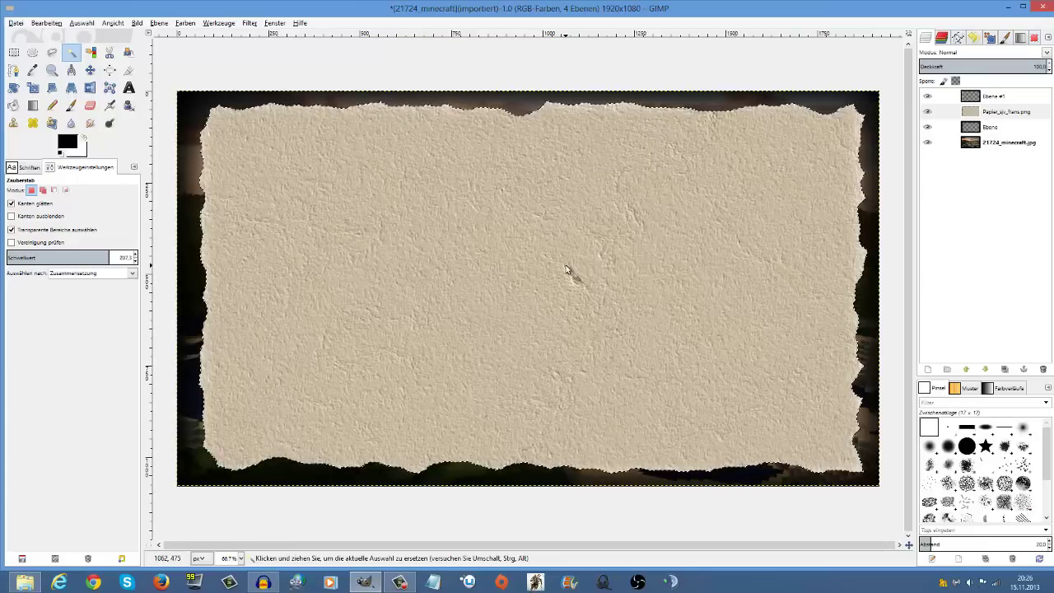
Step: Invert the selection and fill the area around the paper with white on layer Ebene #1
{"action": "left_click", "coordinate": [996, 97]}
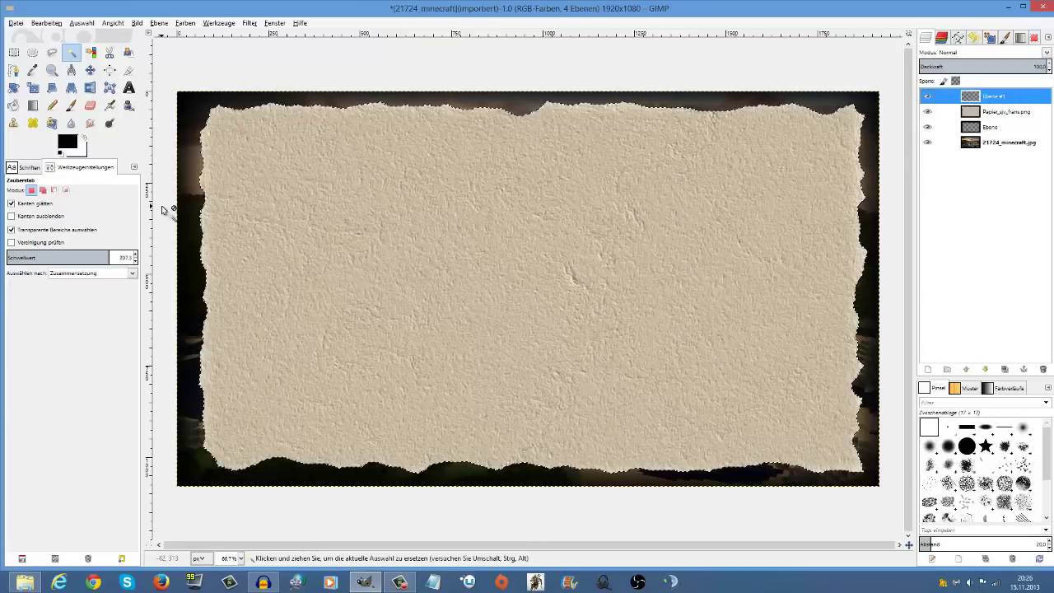
{"action": "left_click", "coordinate": [13, 106]}
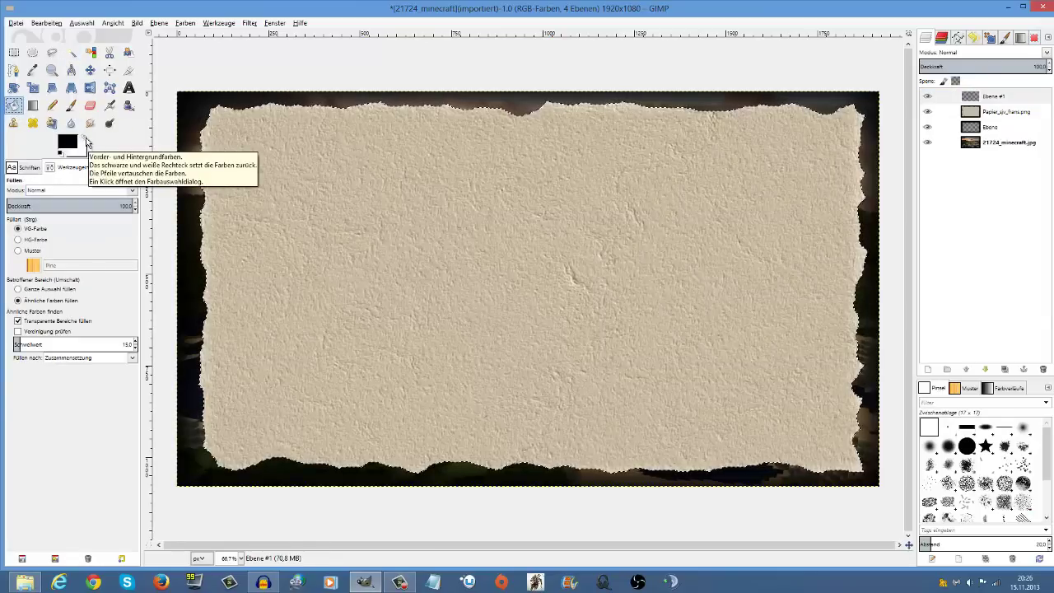
{"action": "left_click", "coordinate": [85, 140]}
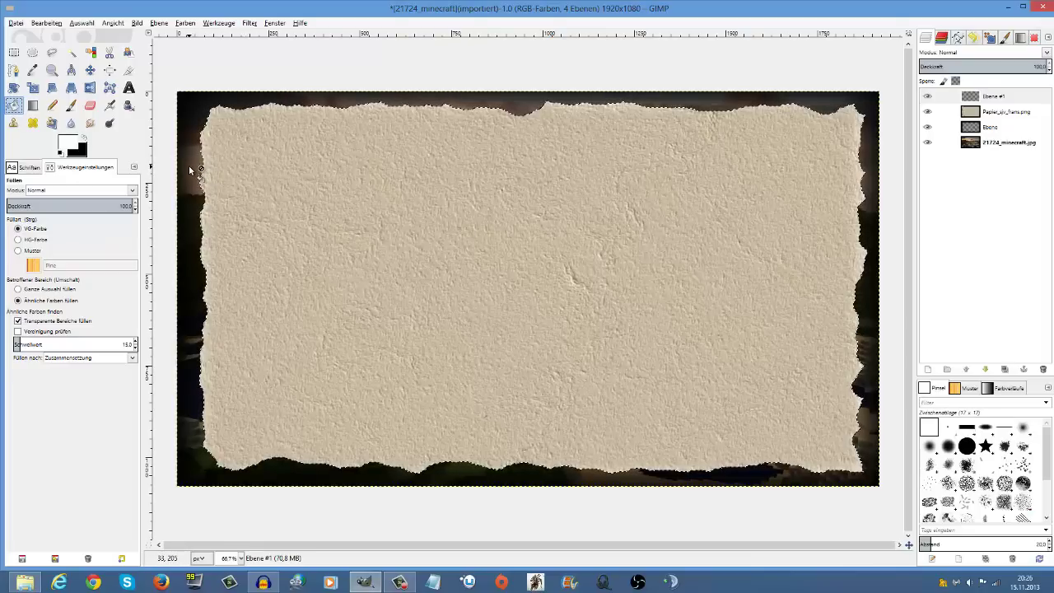
{"action": "left_click", "coordinate": [83, 22]}
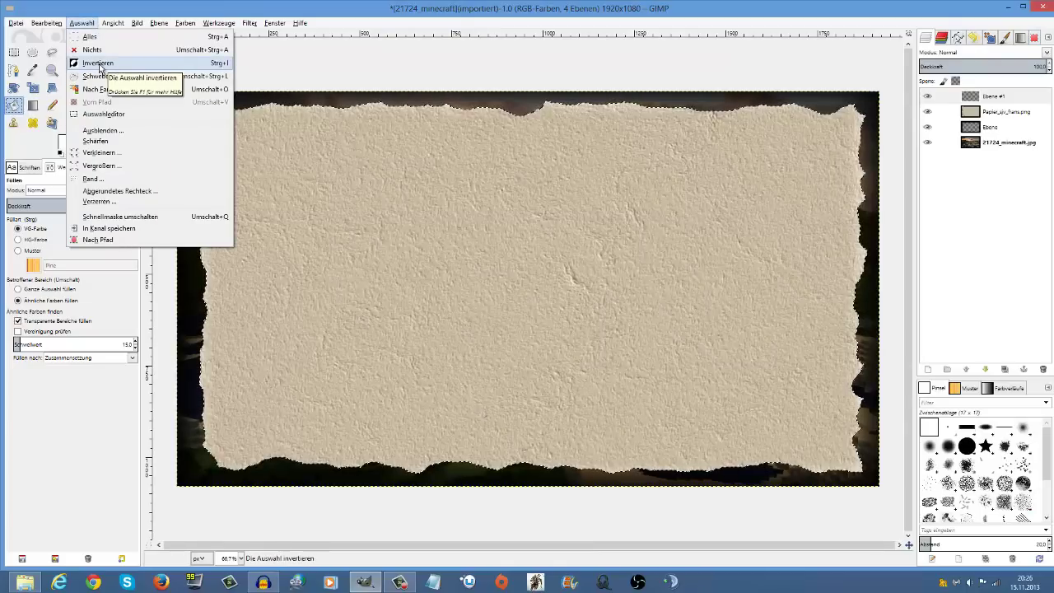
{"action": "left_click", "coordinate": [98, 65]}
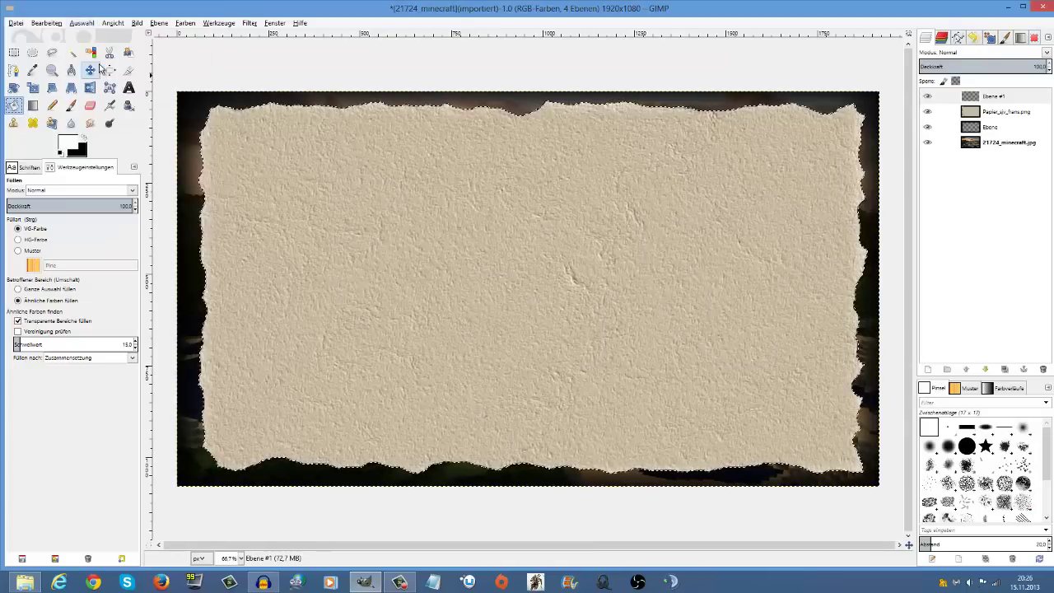
{"action": "left_click", "coordinate": [192, 112]}
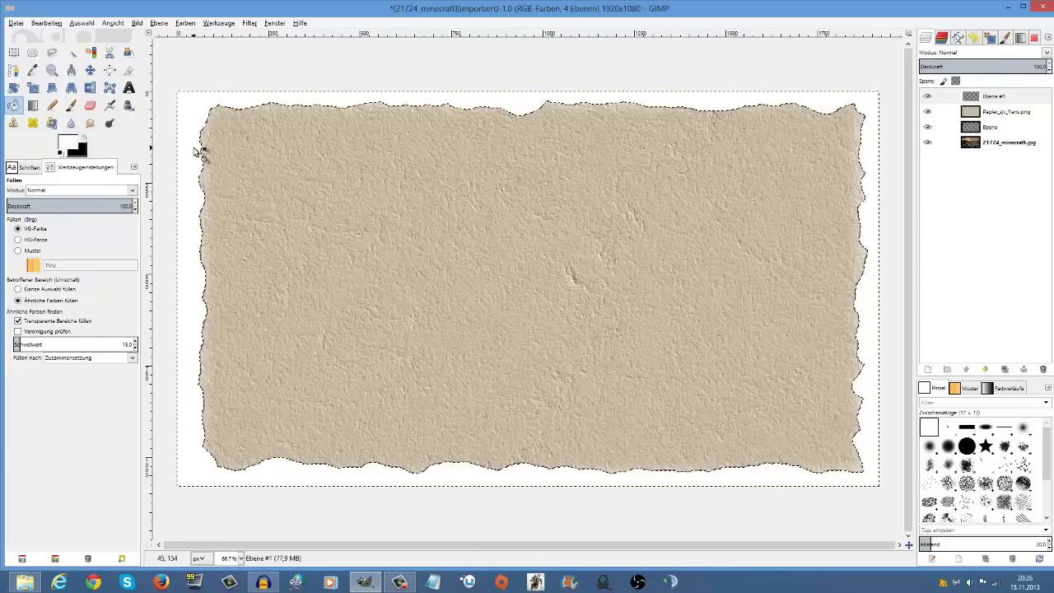
Step: Clear the selection and delete the paper layer so only the white torn frame covers the landscape
{"action": "right_click", "coordinate": [280, 173]}
{"action": "mouse_move", "coordinate": [348, 207]}
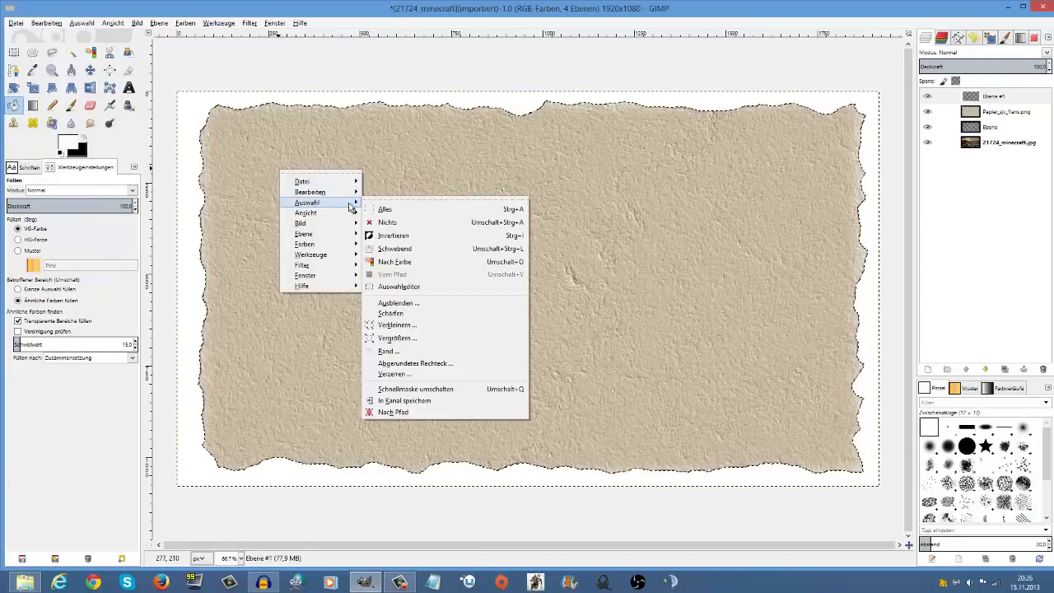
{"action": "left_click", "coordinate": [386, 222]}
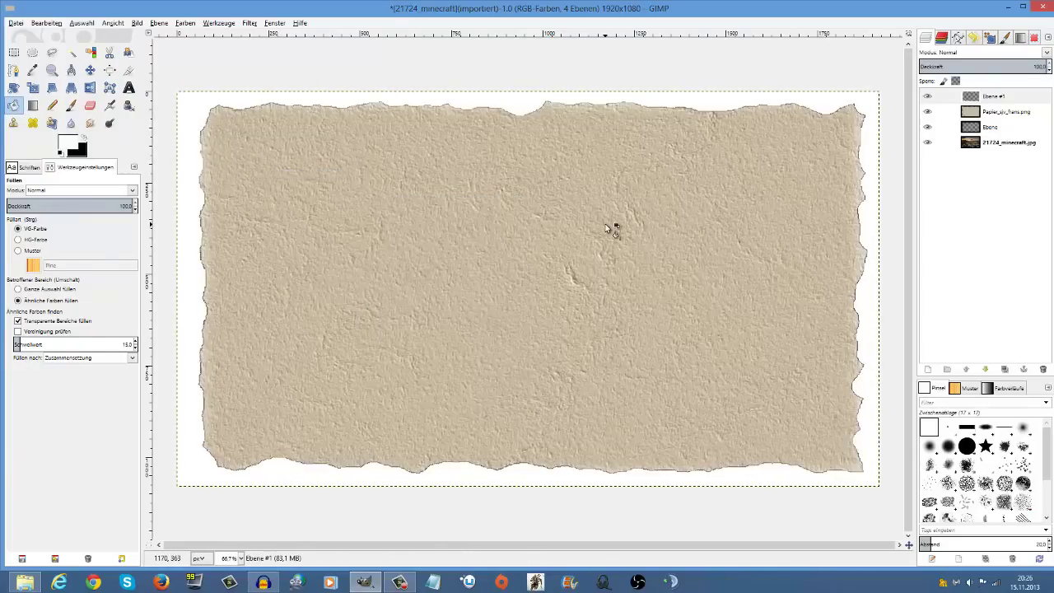
{"action": "right_click", "coordinate": [986, 113]}
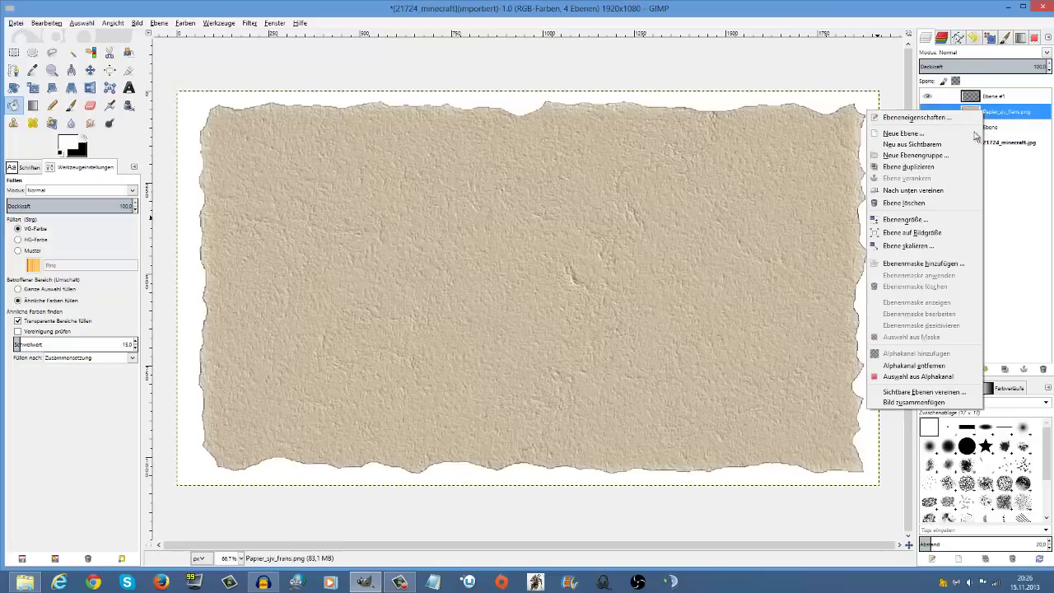
{"action": "left_click", "coordinate": [903, 202]}
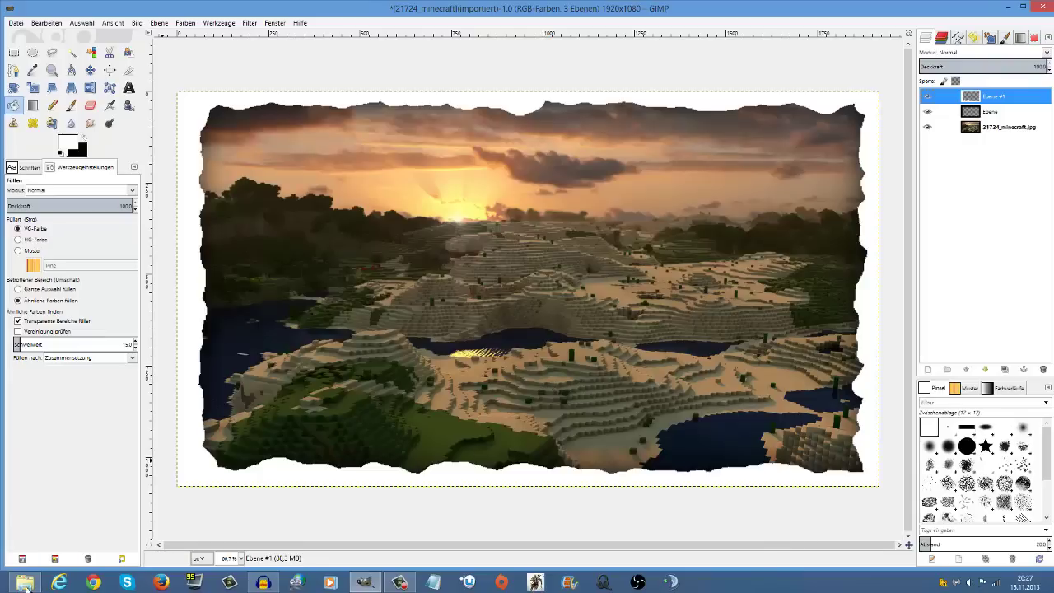
Step: Insert the wooden sign image 1dDYF and the minecraft_logo_by_thafnine image from the Minecraft folder as new layers
{"action": "mouse_move", "coordinate": [25, 581]}
{"action": "left_click", "coordinate": [48, 549]}
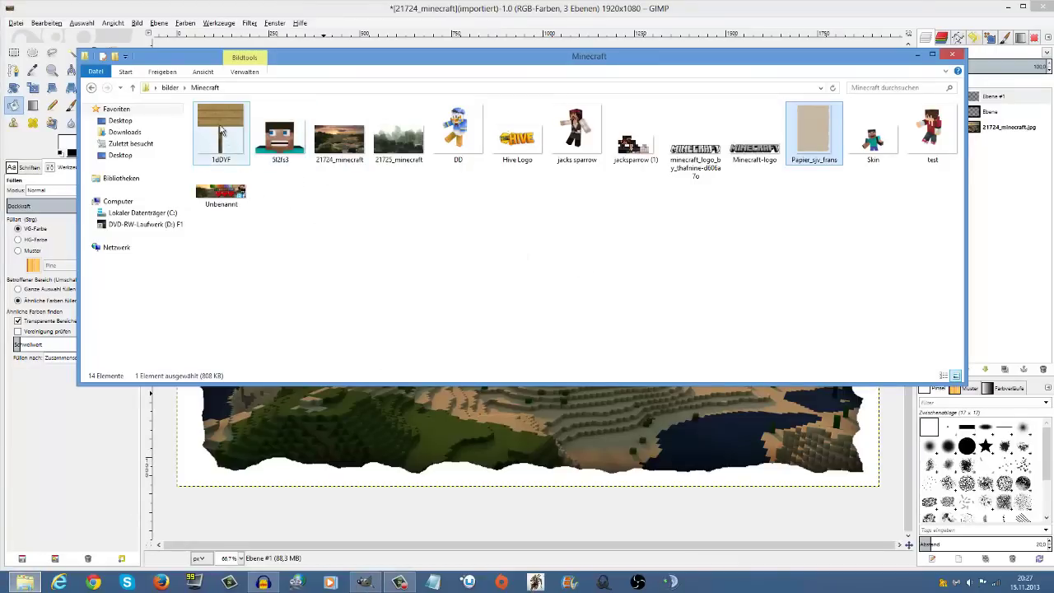
{"action": "left_click_drag", "start_coordinate": [226, 142], "coordinate": [495, 427]}
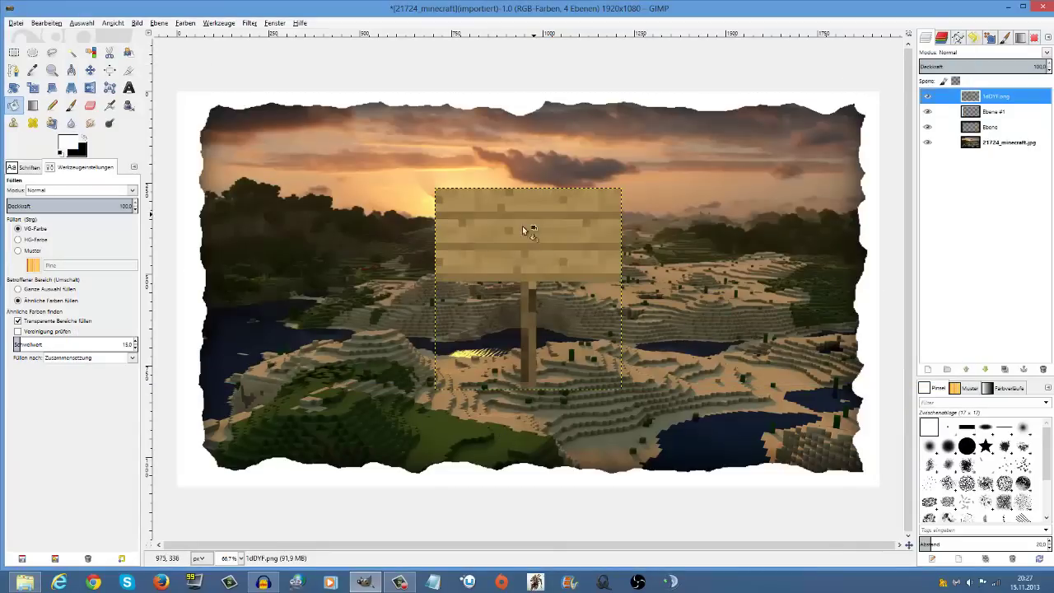
{"action": "left_click", "coordinate": [24, 582]}
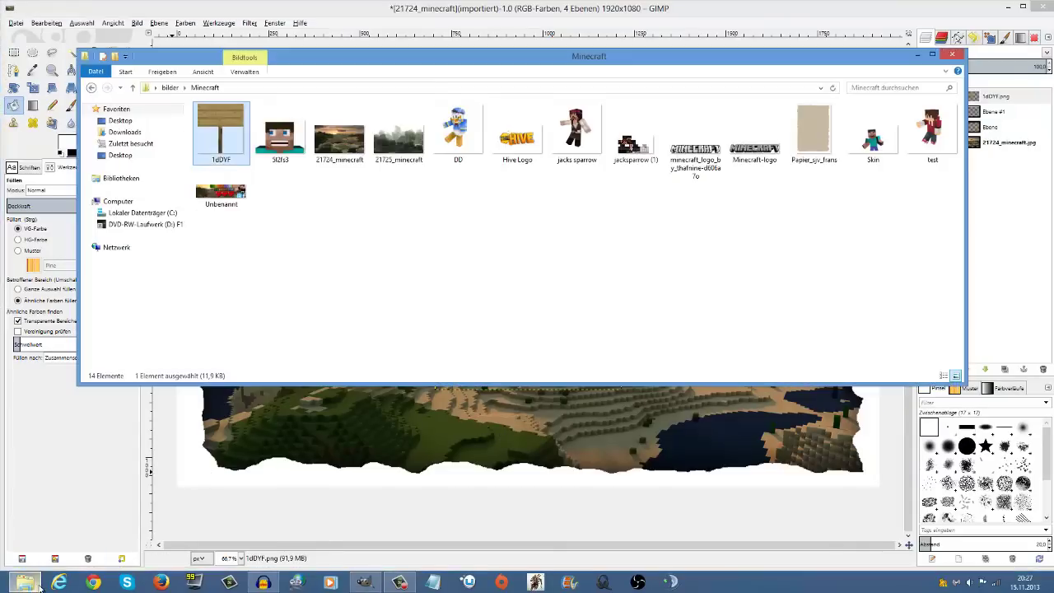
{"action": "left_click_drag", "start_coordinate": [691, 170], "coordinate": [729, 424]}
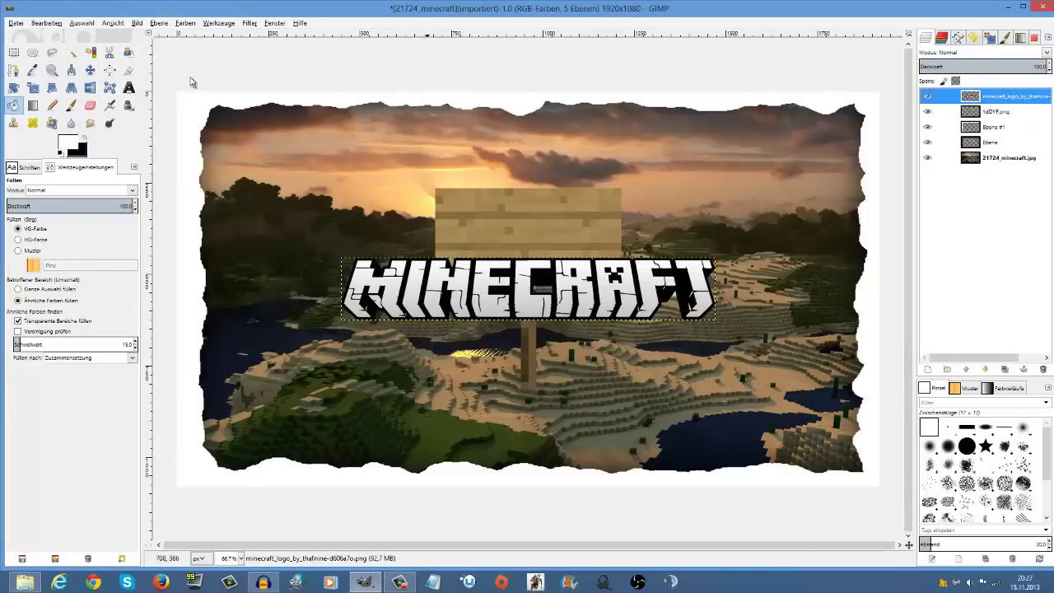
Step: Scale the Minecraft logo layer to 1470 × 244 px and move it to the upper-left corner of the landscape
{"action": "left_click", "coordinate": [90, 70]}
{"action": "left_click", "coordinate": [32, 88]}
{"action": "left_click", "coordinate": [453, 299]}
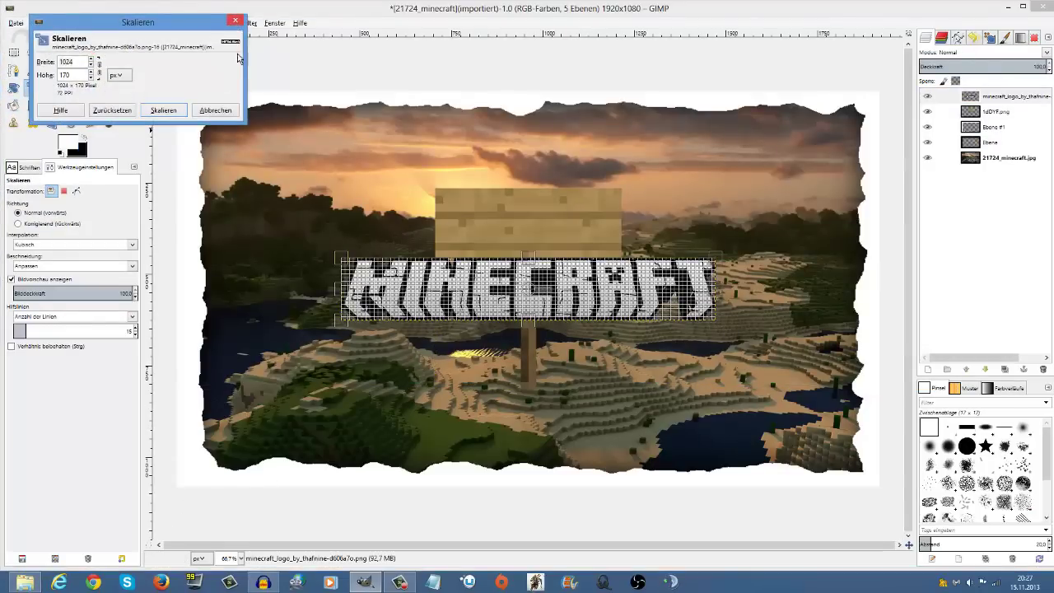
{"action": "left_click_drag", "start_coordinate": [713, 319], "coordinate": [860, 356]}
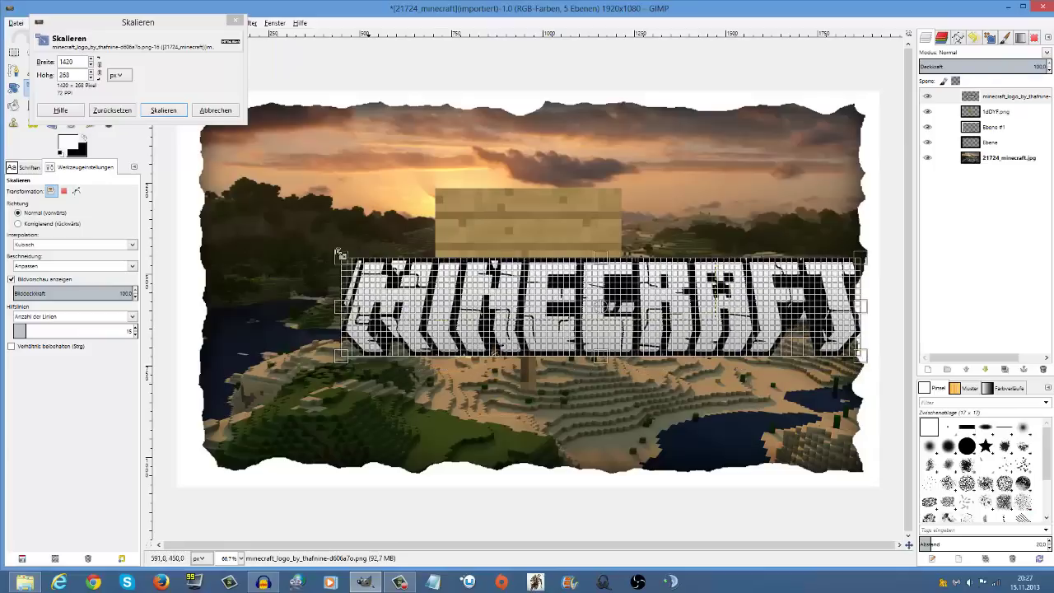
{"action": "left_click_drag", "start_coordinate": [340, 253], "coordinate": [321, 266]}
{"action": "left_click", "coordinate": [163, 110]}
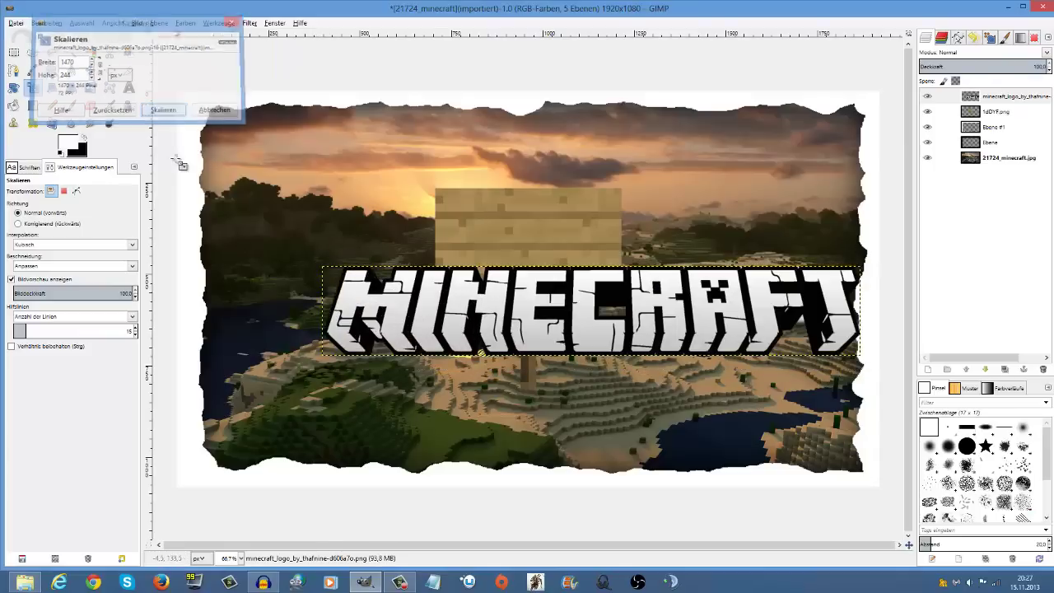
{"action": "left_click", "coordinate": [90, 70]}
{"action": "left_click_drag", "start_coordinate": [443, 329], "coordinate": [311, 163]}
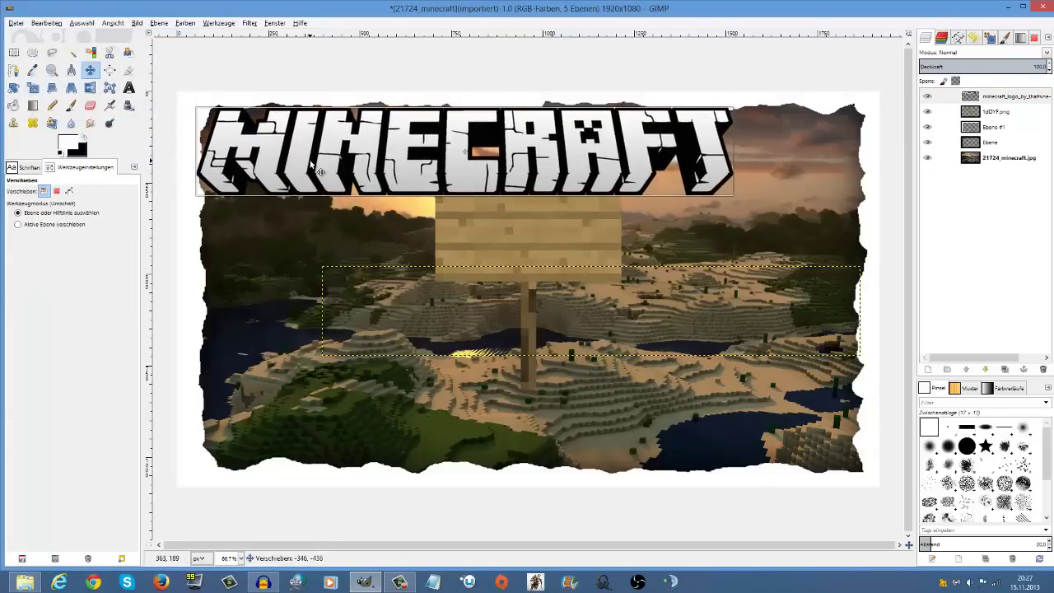
Step: Move the wooden sign over the frame's lower-right corner and back inside the landscape, and make the background layer active
{"action": "left_click_drag", "start_coordinate": [474, 243], "coordinate": [695, 339]}
{"action": "left_click_drag", "start_coordinate": [992, 112], "coordinate": [998, 148]}
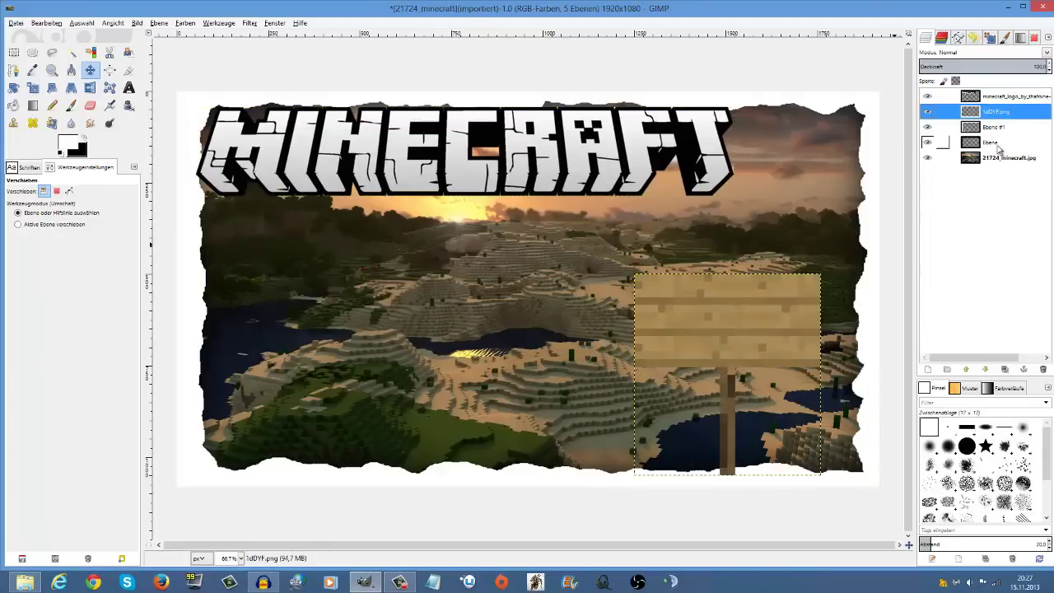
{"action": "left_click_drag", "start_coordinate": [973, 116], "coordinate": [976, 125]}
{"action": "left_click", "coordinate": [975, 125]}
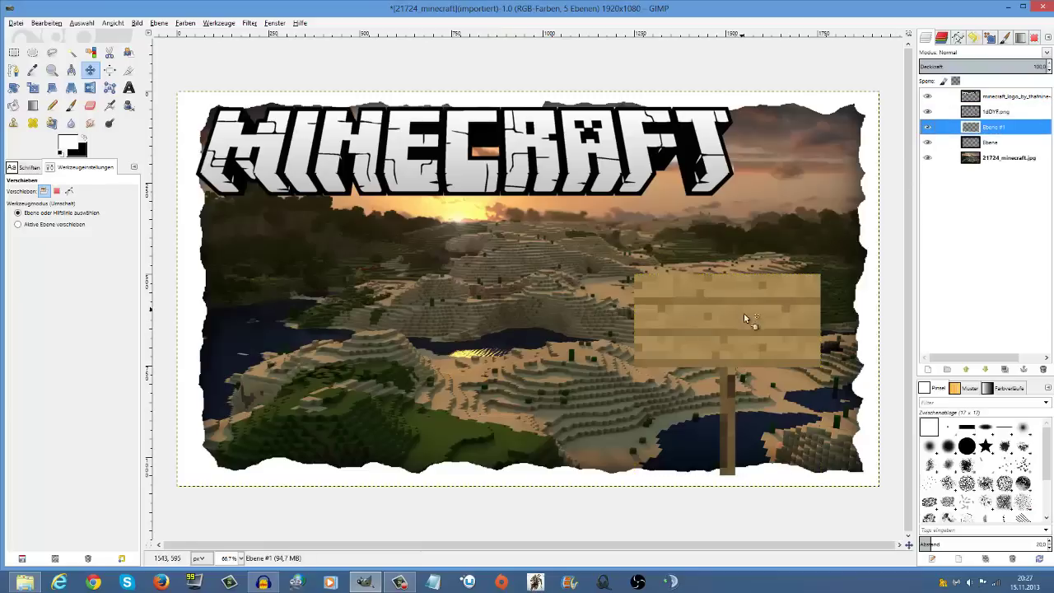
{"action": "left_click_drag", "start_coordinate": [743, 317], "coordinate": [785, 409]}
{"action": "left_click", "coordinate": [994, 125]}
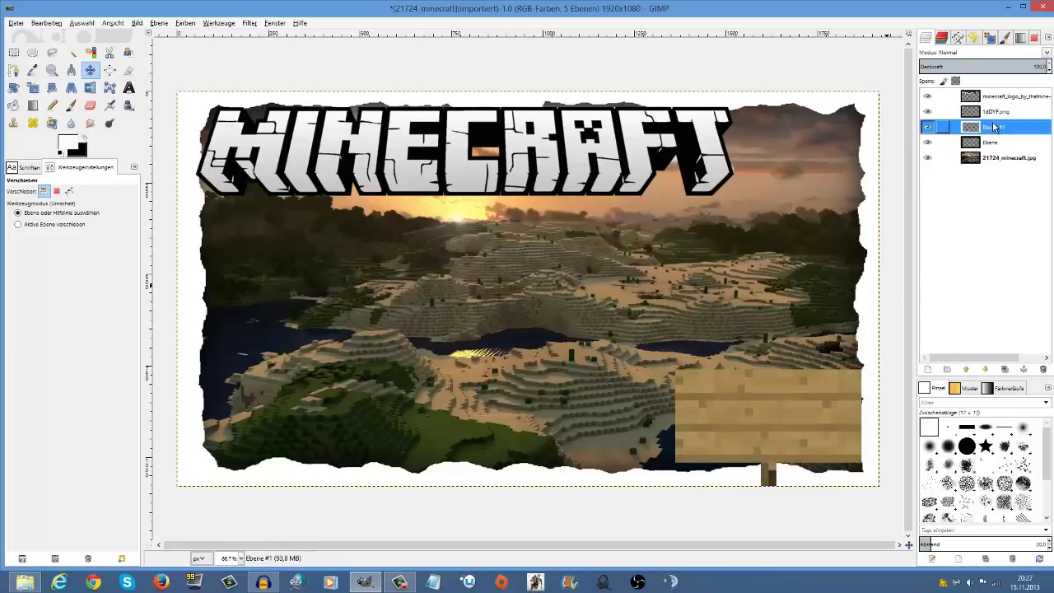
{"action": "left_click", "coordinate": [993, 111]}
{"action": "left_click", "coordinate": [994, 158]}
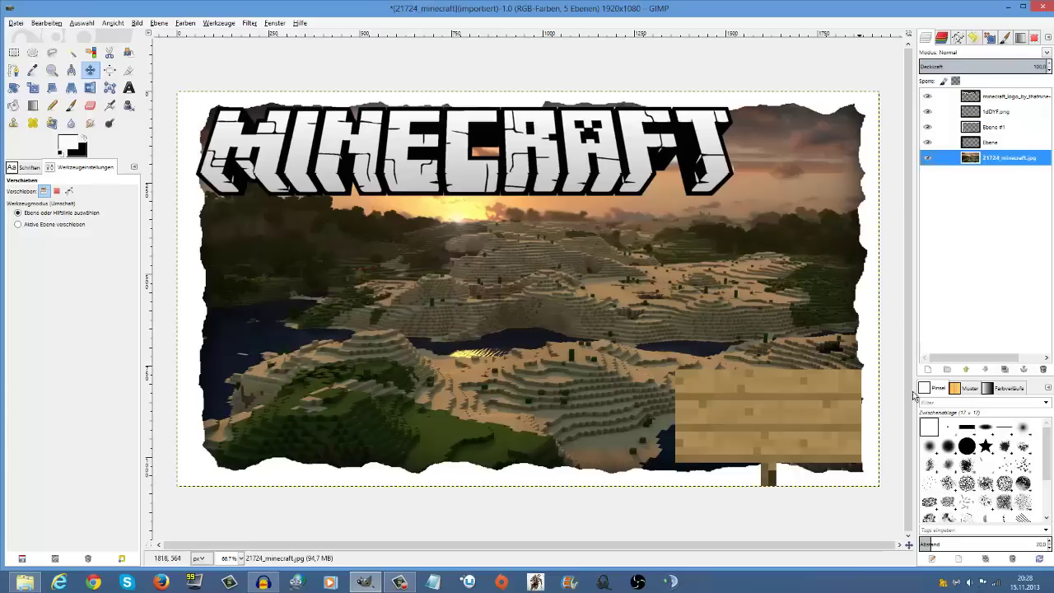
{"action": "left_click_drag", "start_coordinate": [784, 403], "coordinate": [708, 313]}
Step: Insert Skin.png directly above the background layer and move the character into the lower-right corner behind the torn frame
{"action": "key", "text": "alt+Tab"}
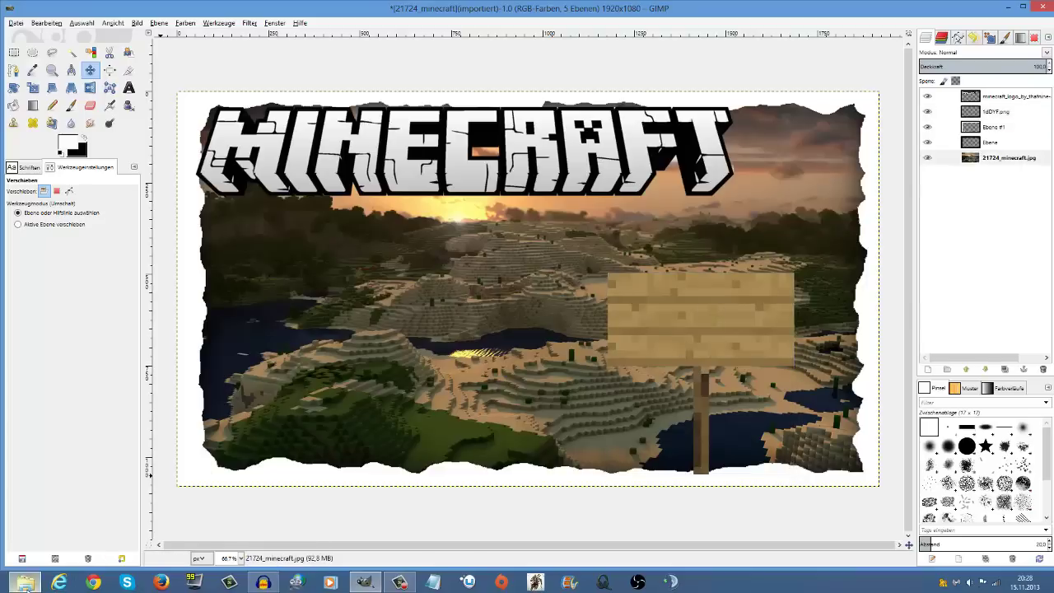
{"action": "left_click_drag", "start_coordinate": [872, 136], "coordinate": [553, 396]}
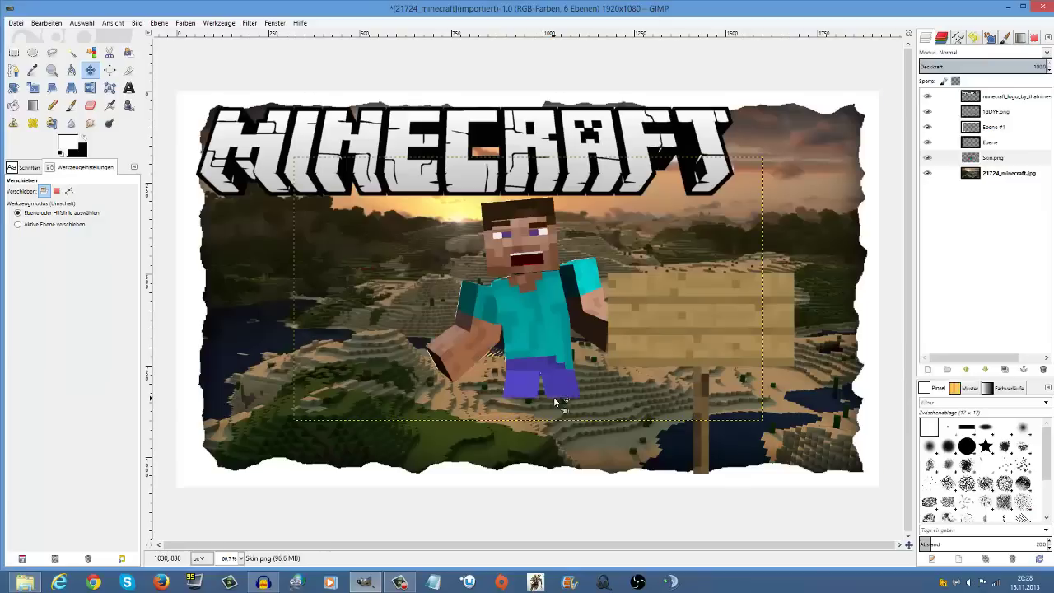
{"action": "left_click_drag", "start_coordinate": [529, 307], "coordinate": [838, 432]}
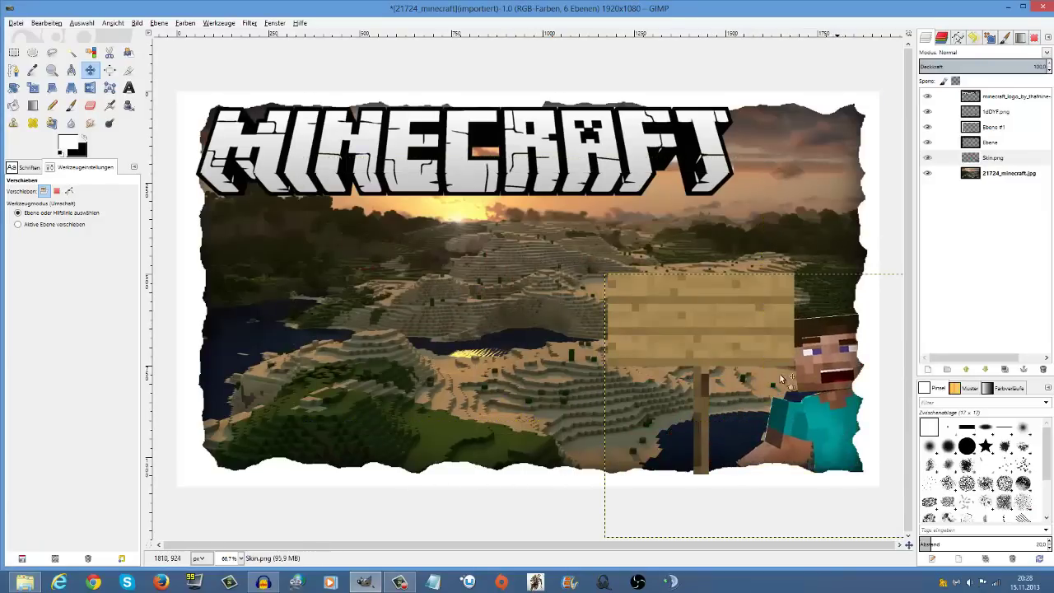
Step: Shift the character slightly upward, and move the wooden sign in front of it and back toward the picture's centre
{"action": "left_click_drag", "start_coordinate": [727, 346], "coordinate": [708, 323]}
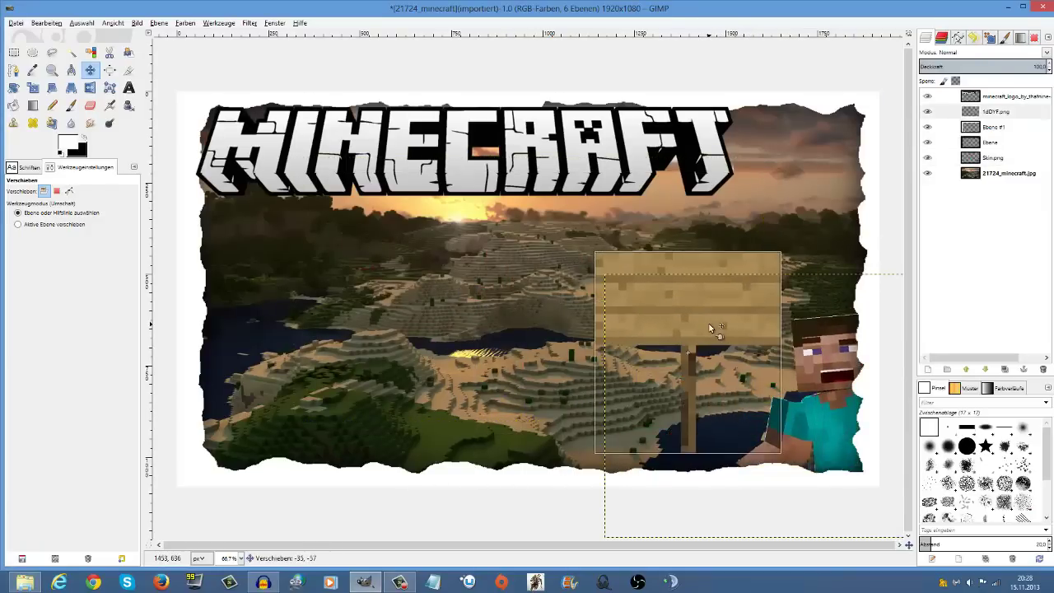
{"action": "left_click", "coordinate": [997, 111]}
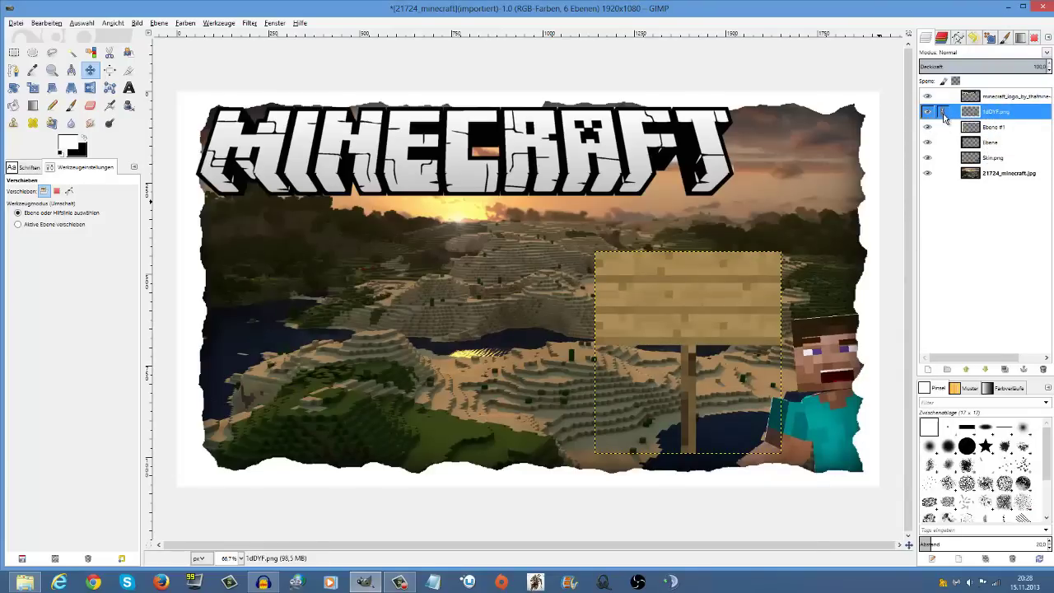
{"action": "left_click_drag", "start_coordinate": [717, 289], "coordinate": [766, 330]}
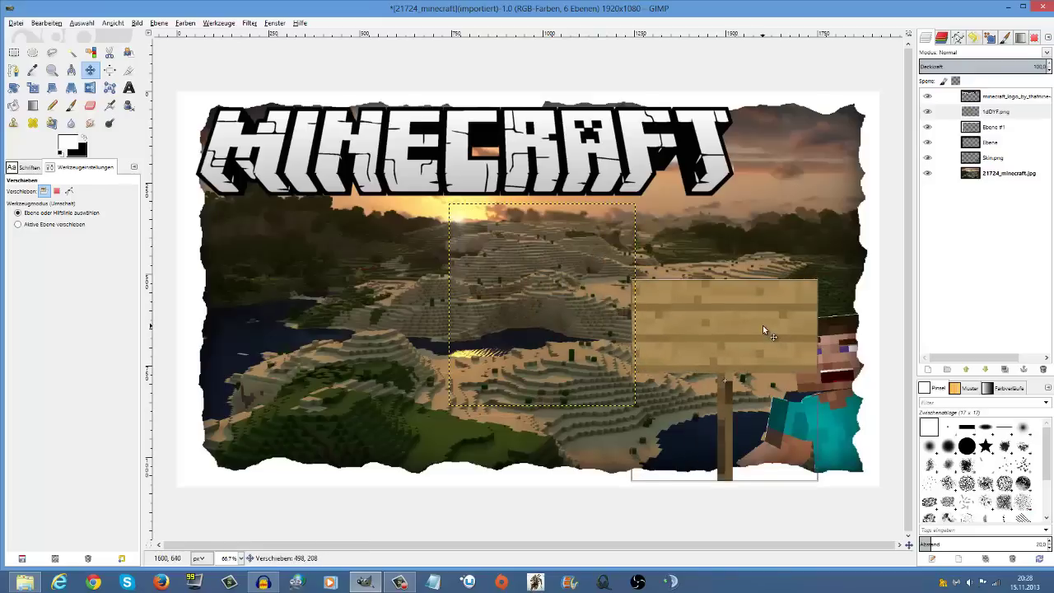
{"action": "left_click", "coordinate": [831, 327]}
{"action": "left_click_drag", "start_coordinate": [995, 158], "coordinate": [804, 323]}
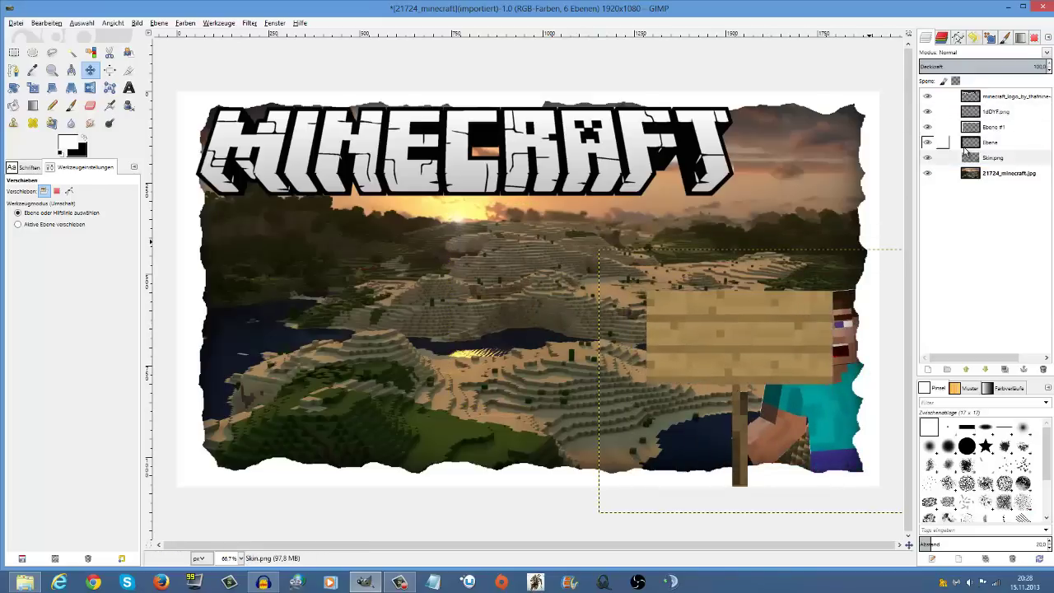
{"action": "mouse_move", "coordinate": [994, 111]}
{"action": "left_mouse_down"}
{"action": "mouse_move", "coordinate": [976, 147]}
{"action": "mouse_move", "coordinate": [980, 120]}
{"action": "left_mouse_up"}
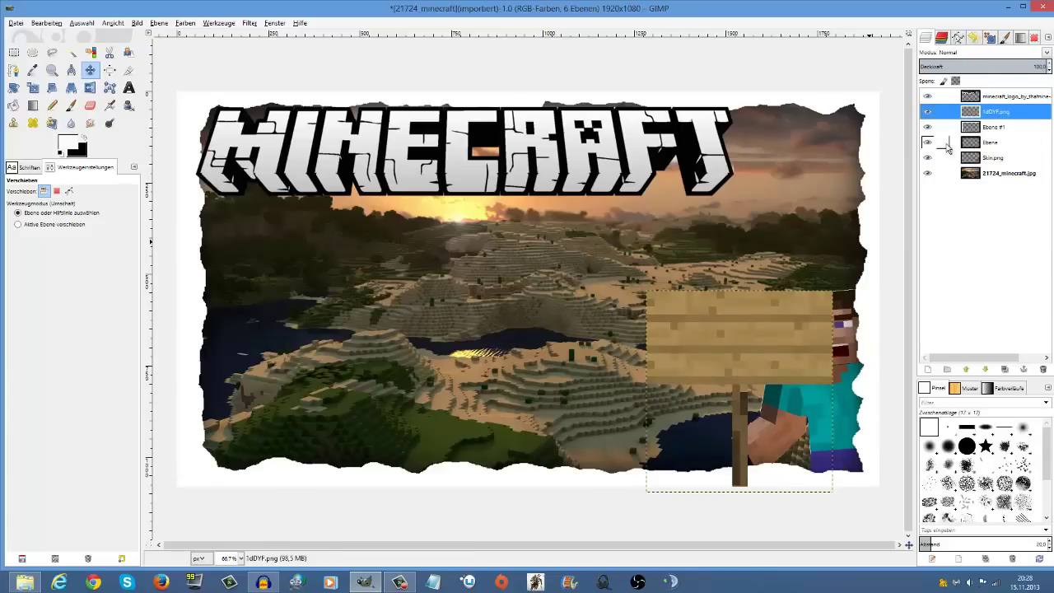
{"action": "left_click_drag", "start_coordinate": [754, 345], "coordinate": [622, 296]}
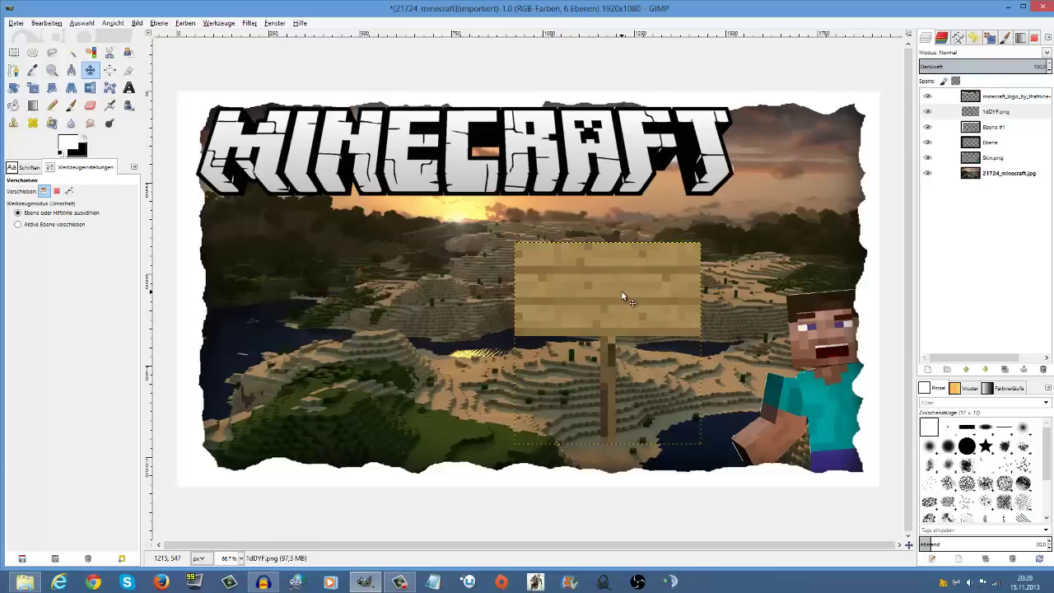
Step: Delete the wooden sign, Minecraft logo and Skin.png layers, keeping the landscape, dark border and torn frame
{"action": "right_click", "coordinate": [993, 116]}
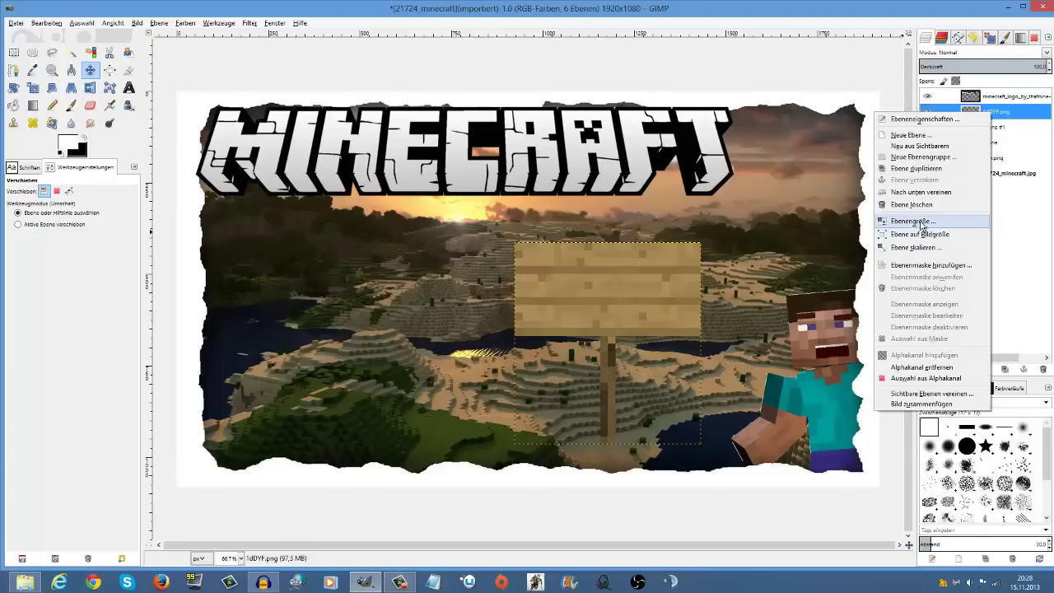
{"action": "left_click", "coordinate": [922, 205]}
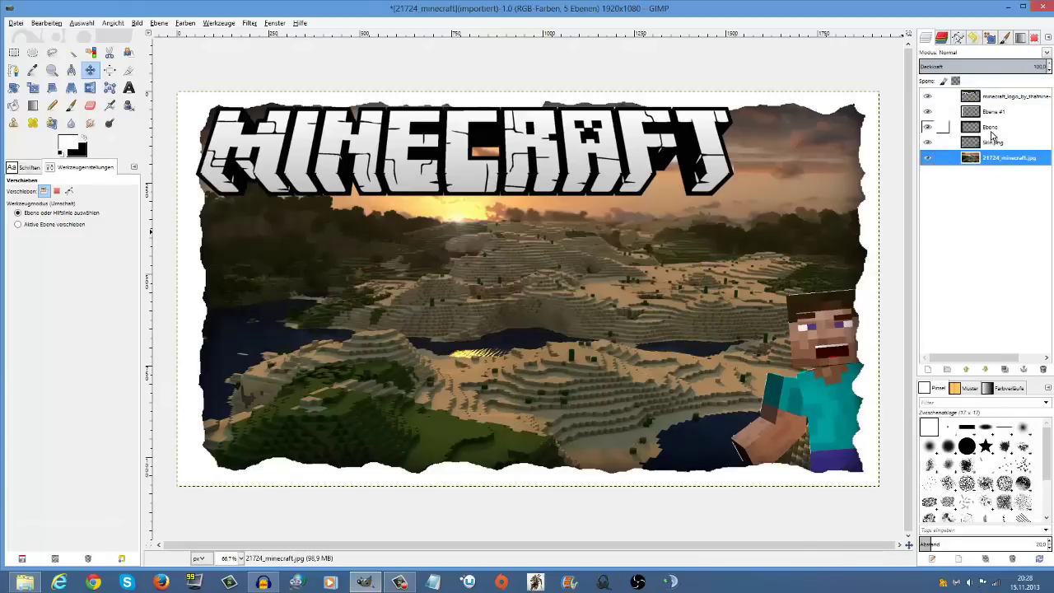
{"action": "right_click", "coordinate": [994, 105]}
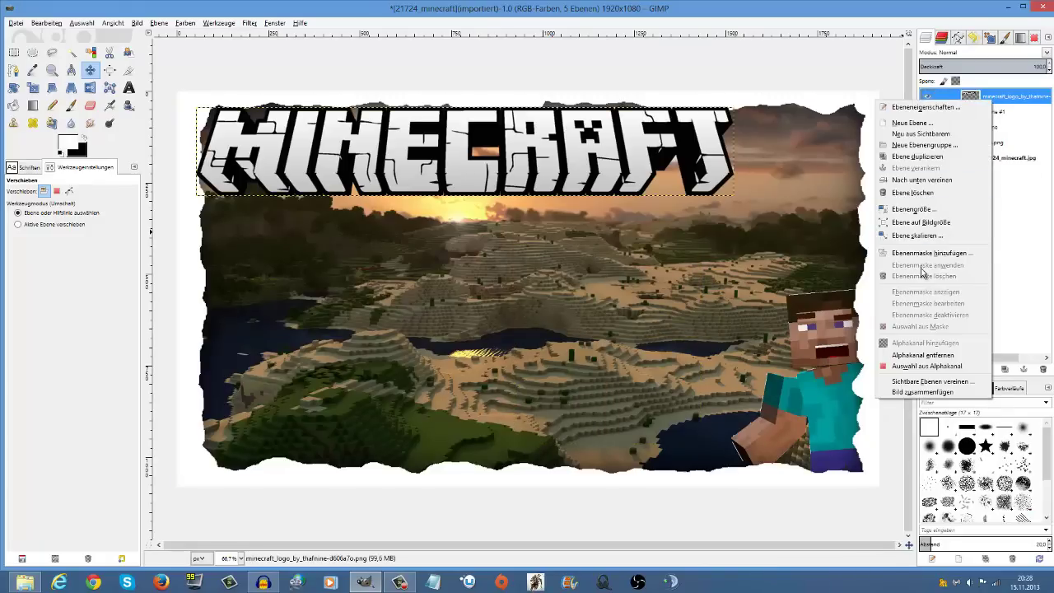
{"action": "left_click", "coordinate": [921, 192]}
{"action": "right_click", "coordinate": [993, 129]}
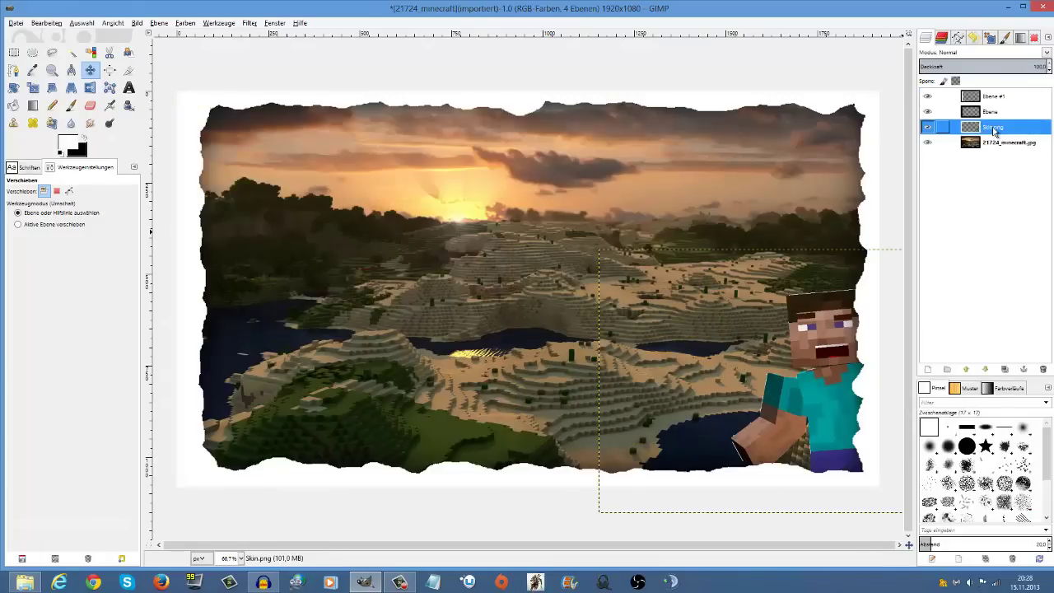
{"action": "left_click", "coordinate": [912, 221]}
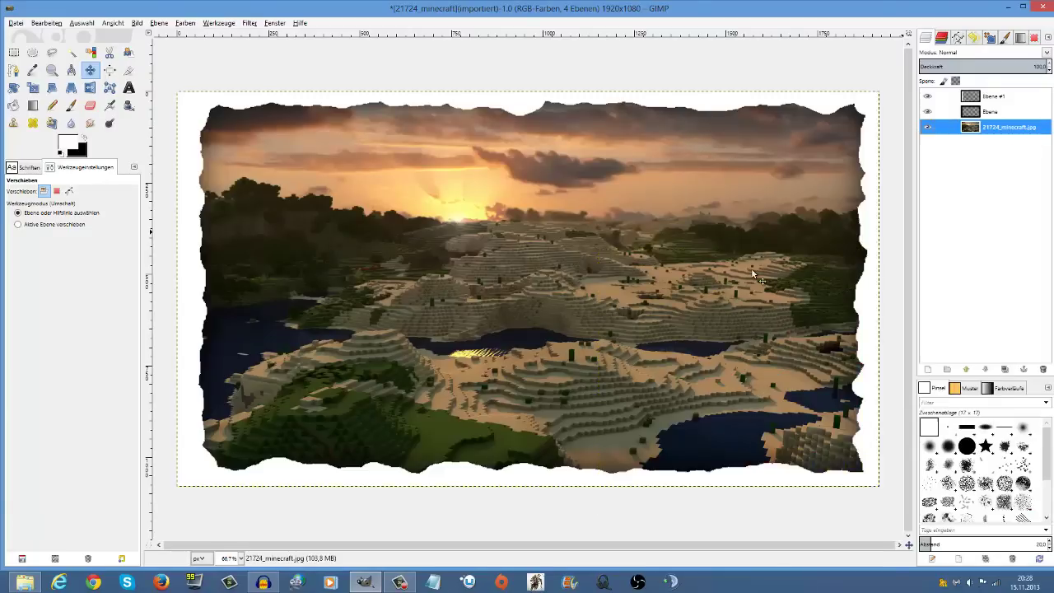